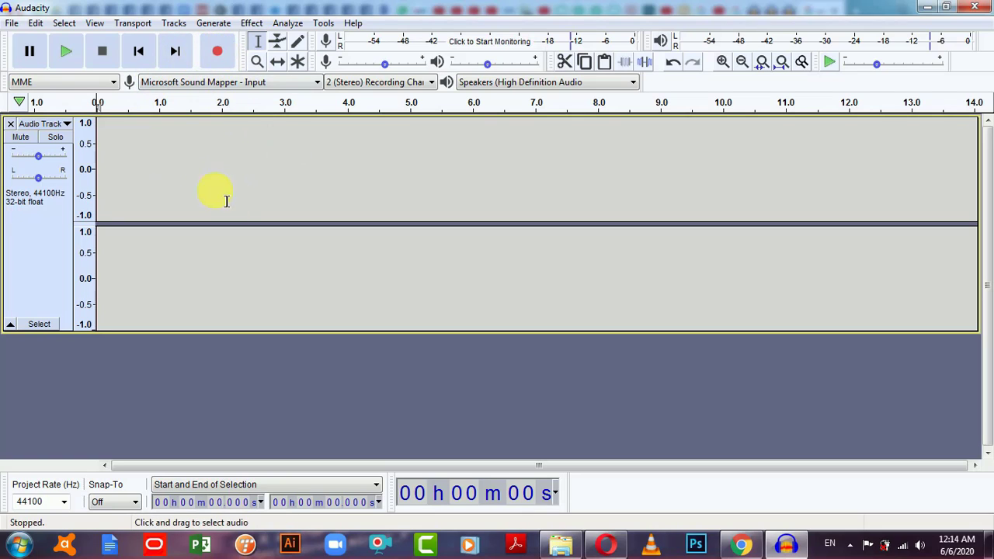
- Record about 10 seconds of microphone audio into the stereo track and play it back
{"action": "left_click", "coordinate": [218, 52]}
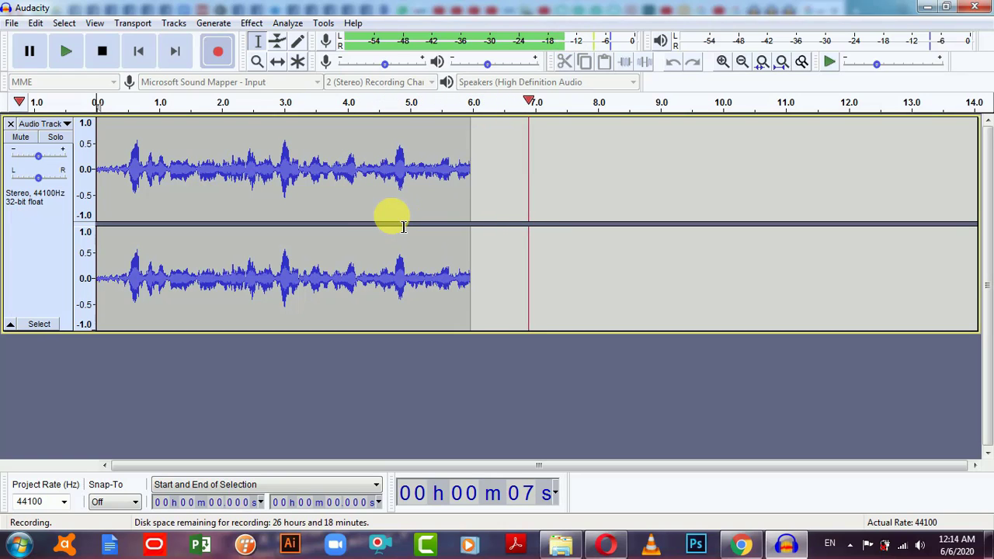
{"action": "left_click", "coordinate": [101, 53]}
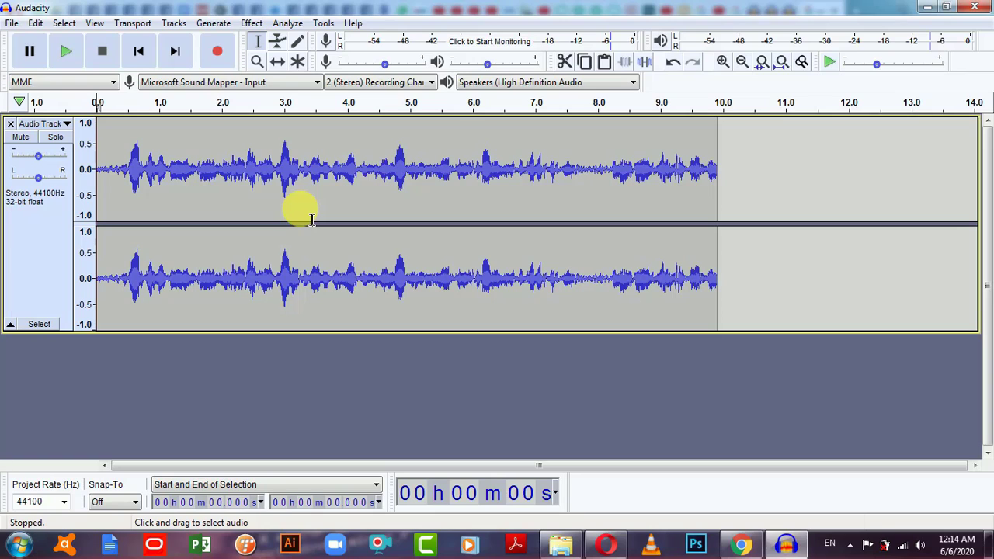
{"action": "left_click", "coordinate": [63, 50]}
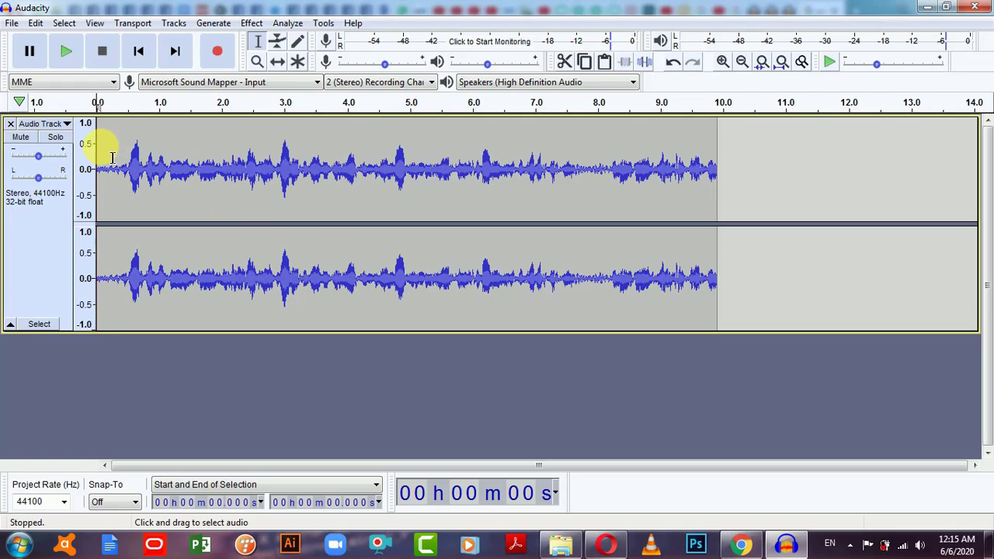
{"action": "left_click", "coordinate": [106, 146]}
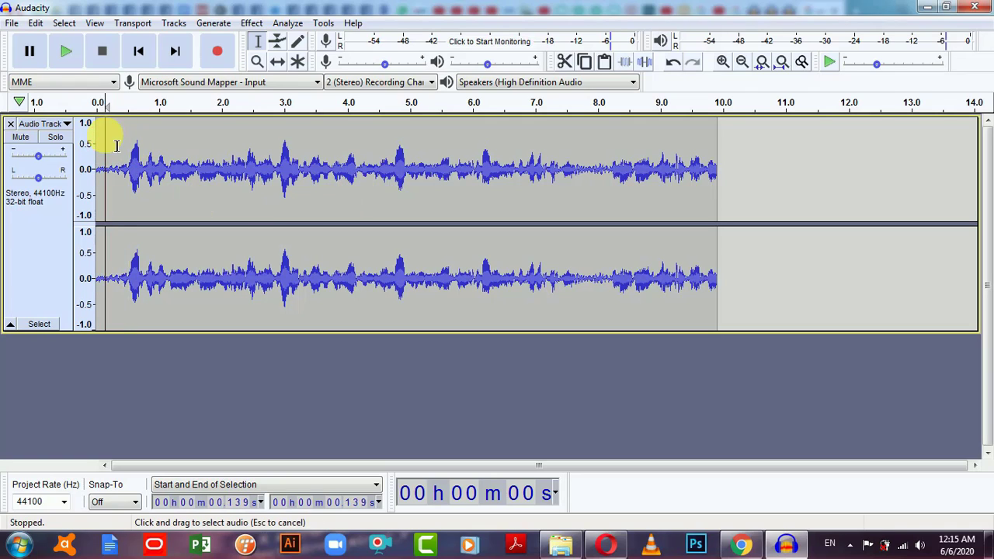
{"action": "left_click_drag", "start_coordinate": [116, 146], "coordinate": [150, 153]}
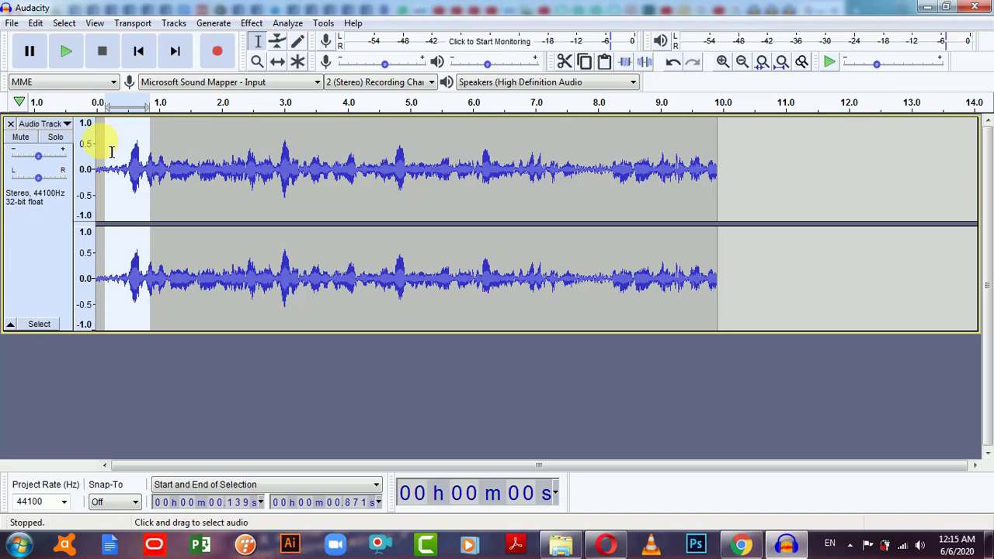
{"action": "left_click", "coordinate": [102, 145]}
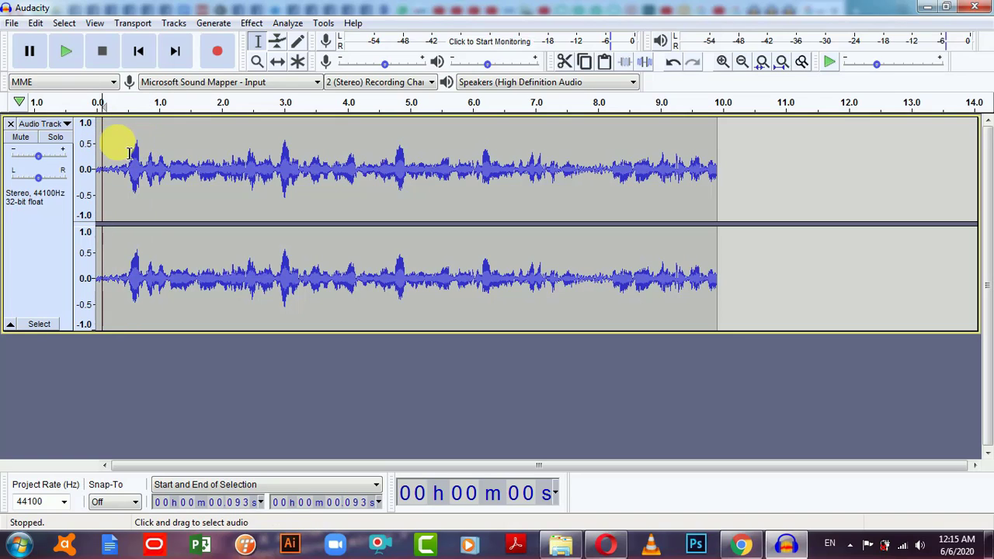
{"action": "left_click_drag", "start_coordinate": [111, 143], "coordinate": [198, 140]}
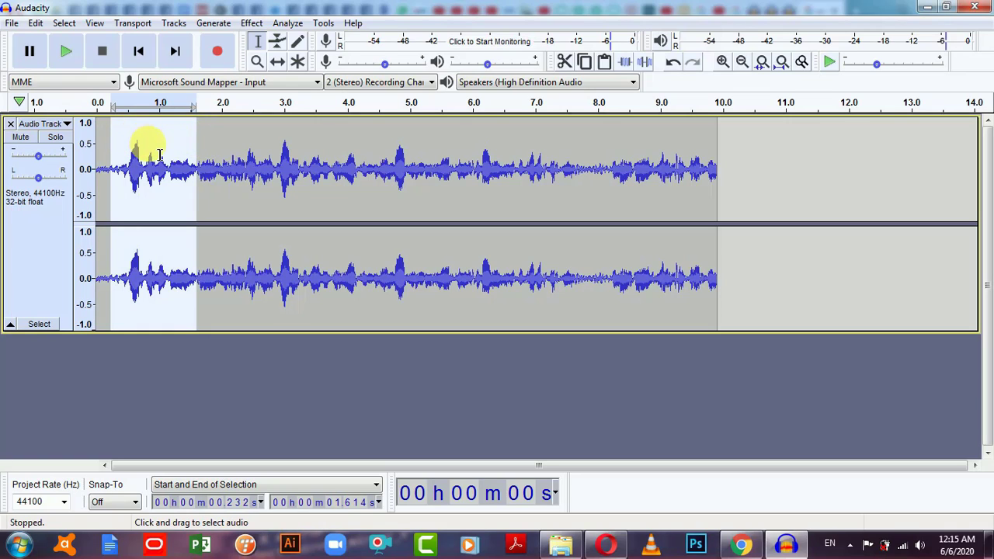
- Play the recording from about 0.17 s to listen to its opening, and stop playback
{"action": "left_click", "coordinate": [107, 164]}
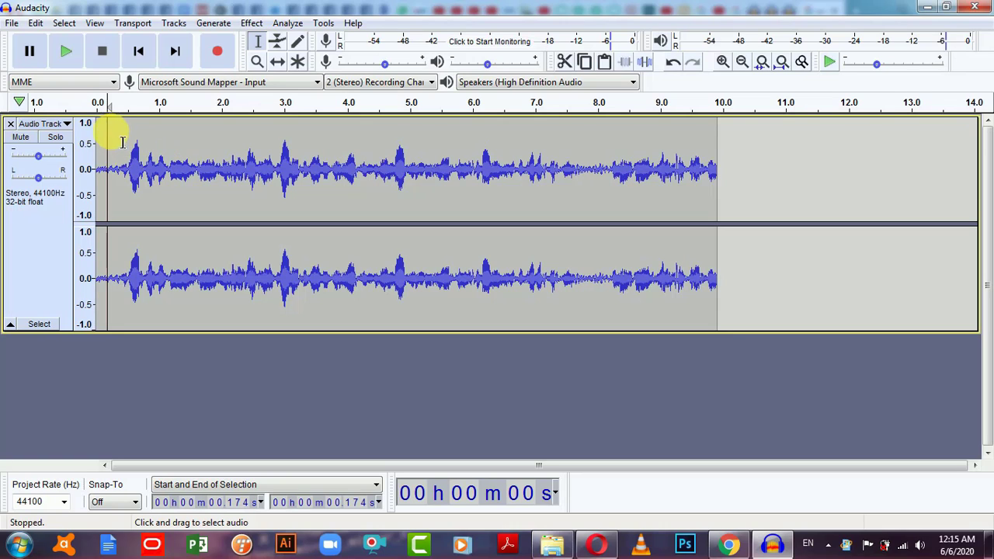
{"action": "left_click", "coordinate": [66, 53]}
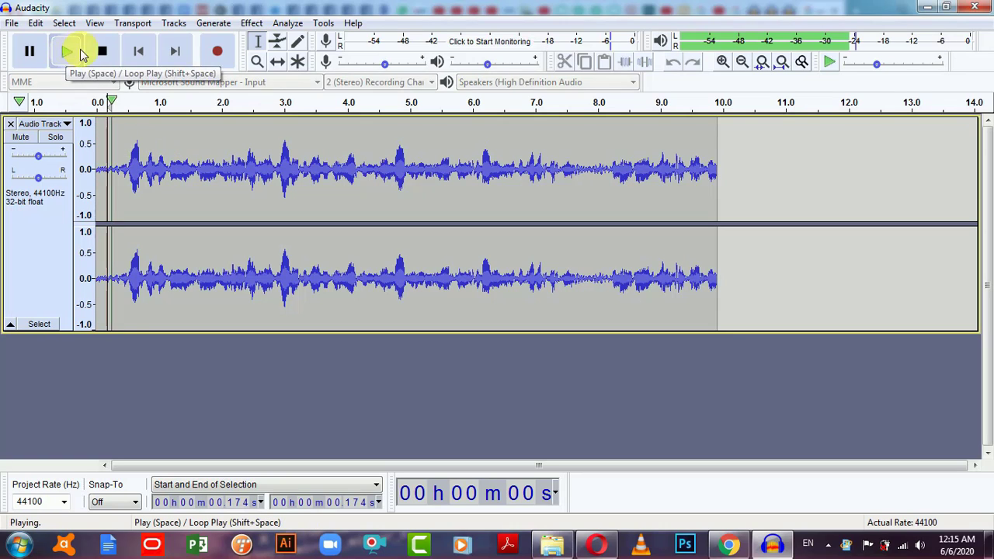
{"action": "left_click", "coordinate": [100, 50]}
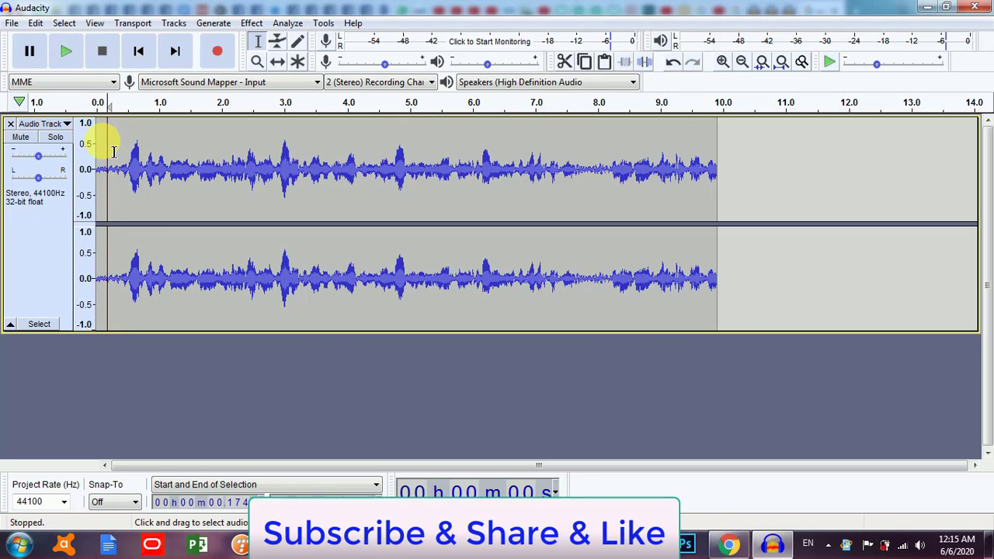
- Select the noise-only opening from 0 to about 0.2 s and capture it as the Noise Reduction profile
{"action": "left_click_drag", "start_coordinate": [104, 146], "coordinate": [121, 148]}
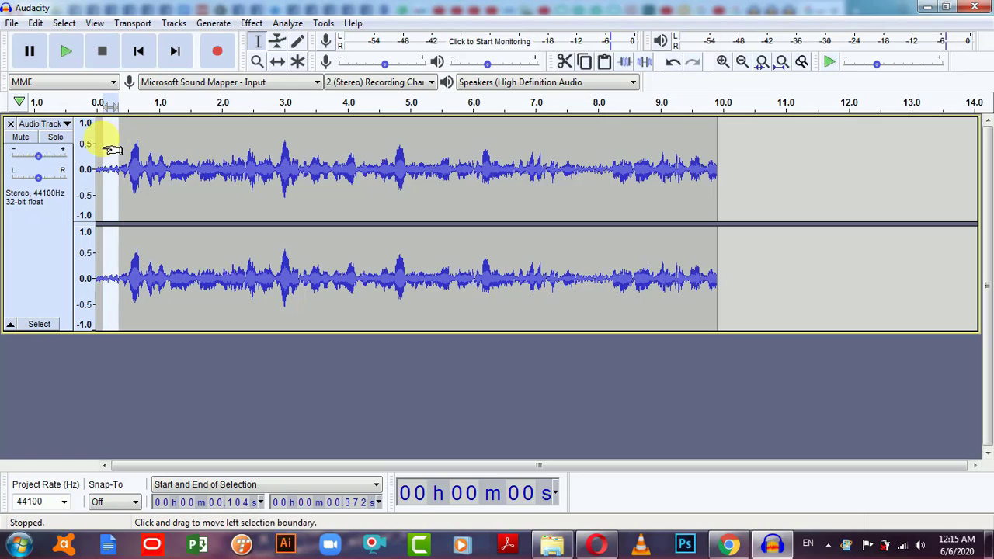
{"action": "left_click", "coordinate": [99, 138]}
{"action": "left_click_drag", "start_coordinate": [109, 147], "coordinate": [110, 146]}
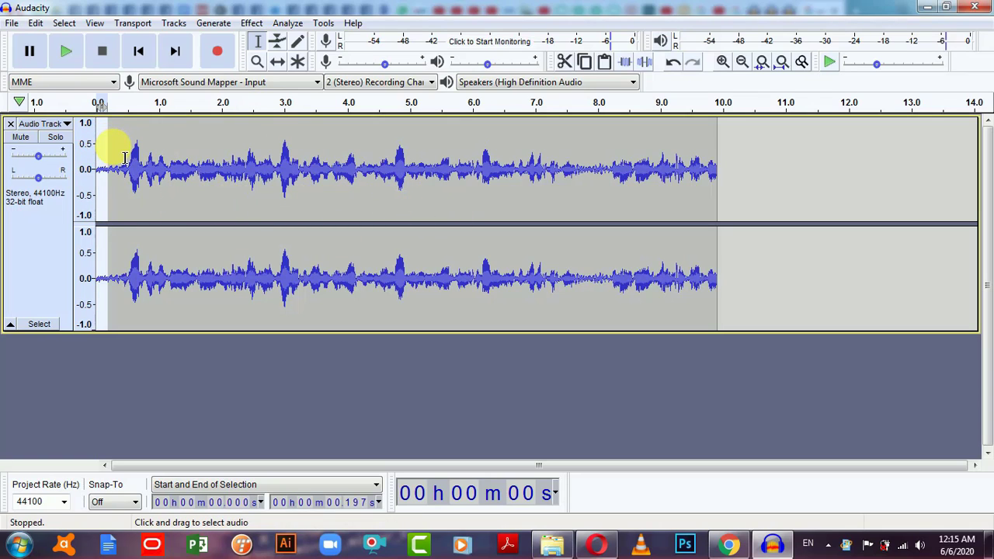
{"action": "left_click", "coordinate": [252, 24]}
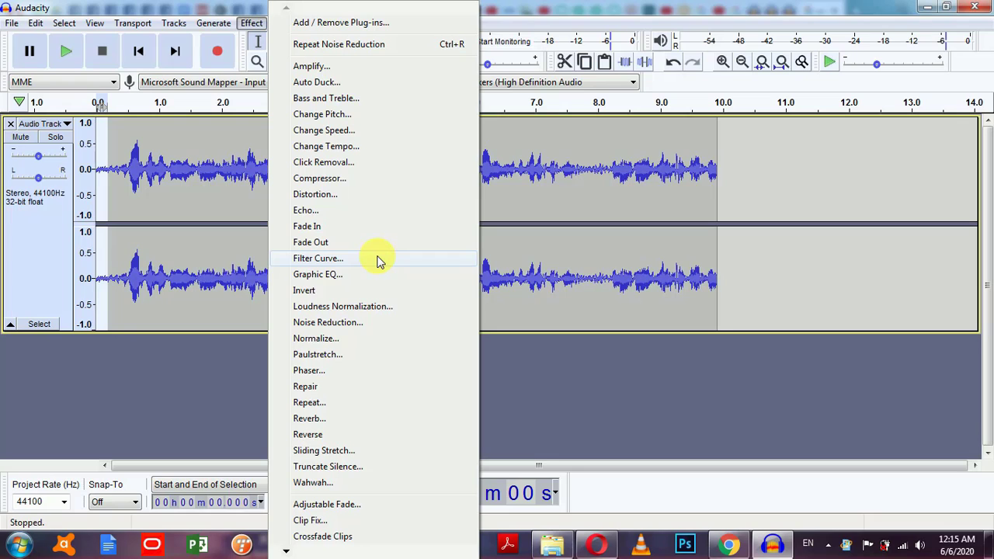
{"action": "left_click", "coordinate": [329, 323]}
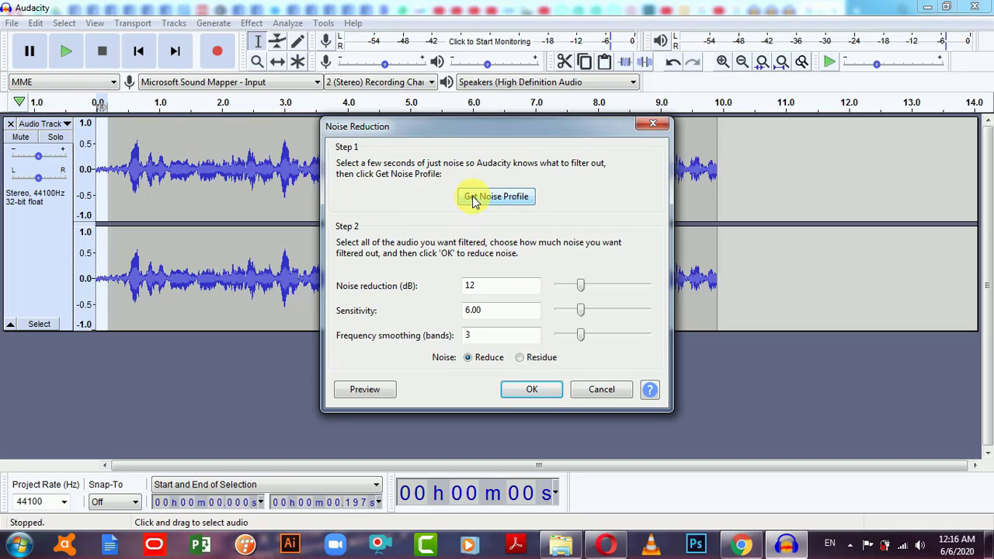
{"action": "left_click", "coordinate": [498, 198]}
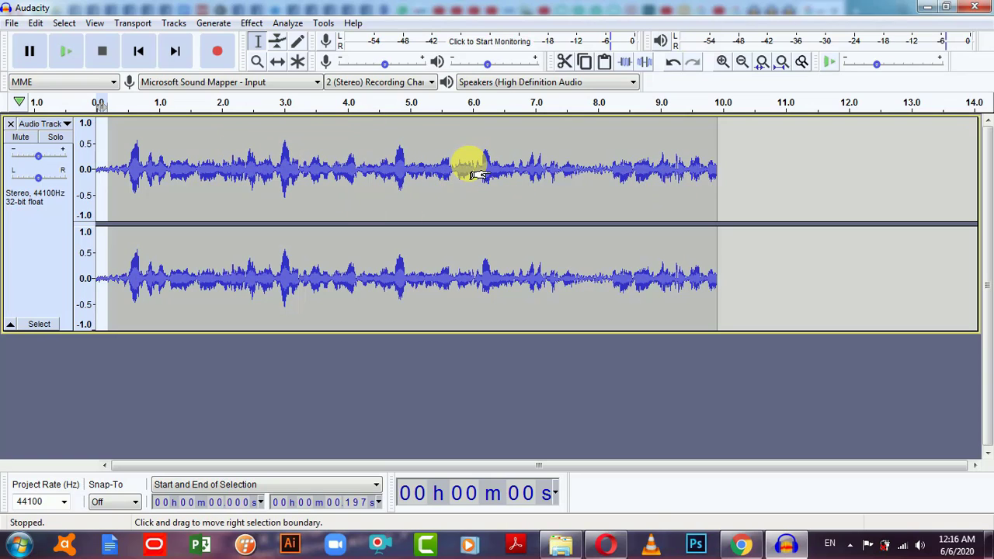
- Apply Noise Reduction to the entire recording with the existing settings, and listen to part of the cleaned audio
{"action": "key", "text": "ctrl+a"}
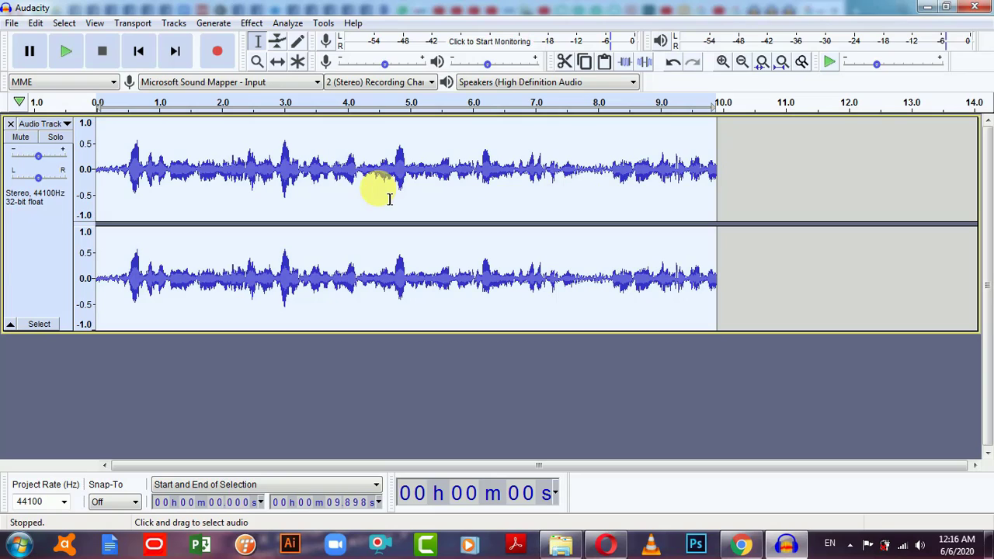
{"action": "left_click", "coordinate": [254, 22]}
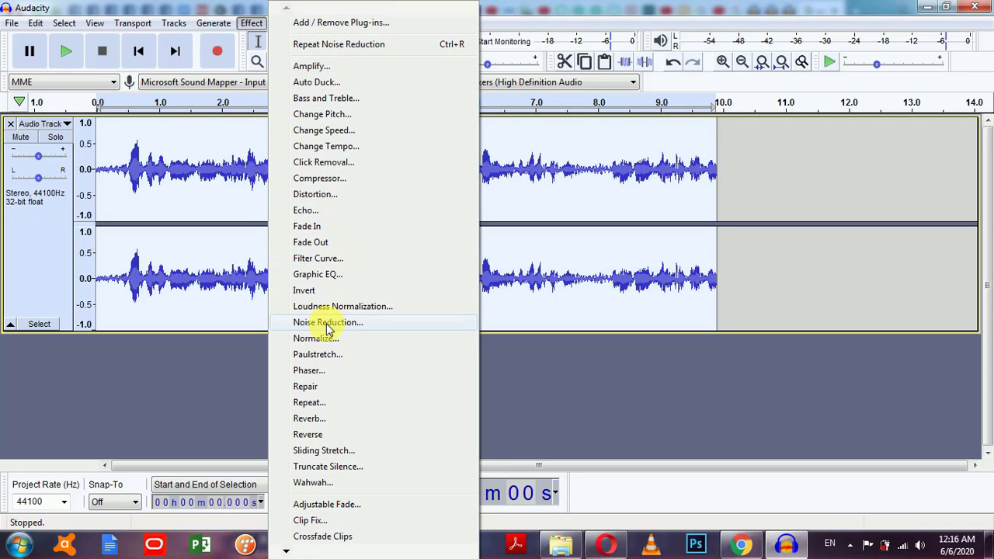
{"action": "left_click", "coordinate": [328, 324]}
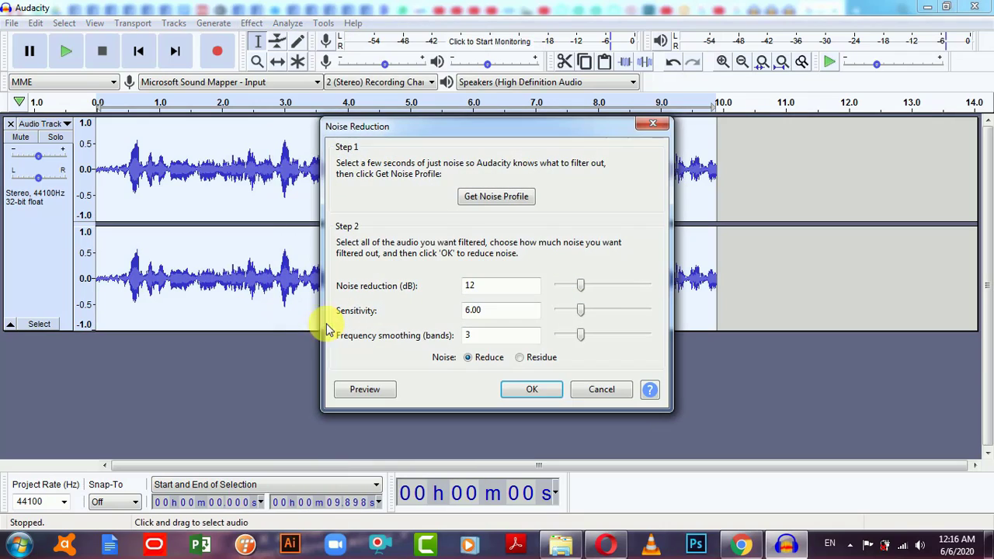
{"action": "left_click", "coordinate": [531, 391]}
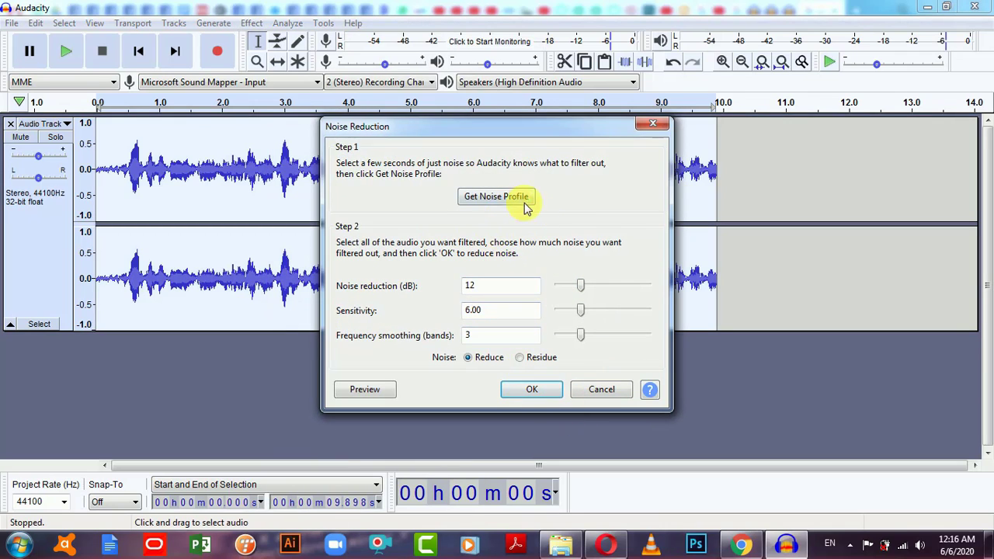
{"action": "left_click", "coordinate": [531, 391]}
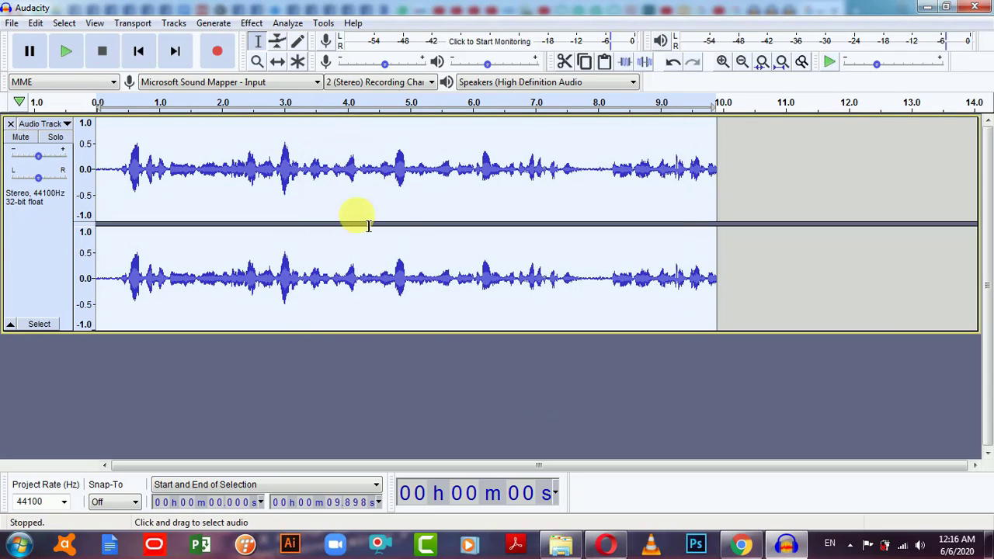
{"action": "left_click", "coordinate": [66, 52]}
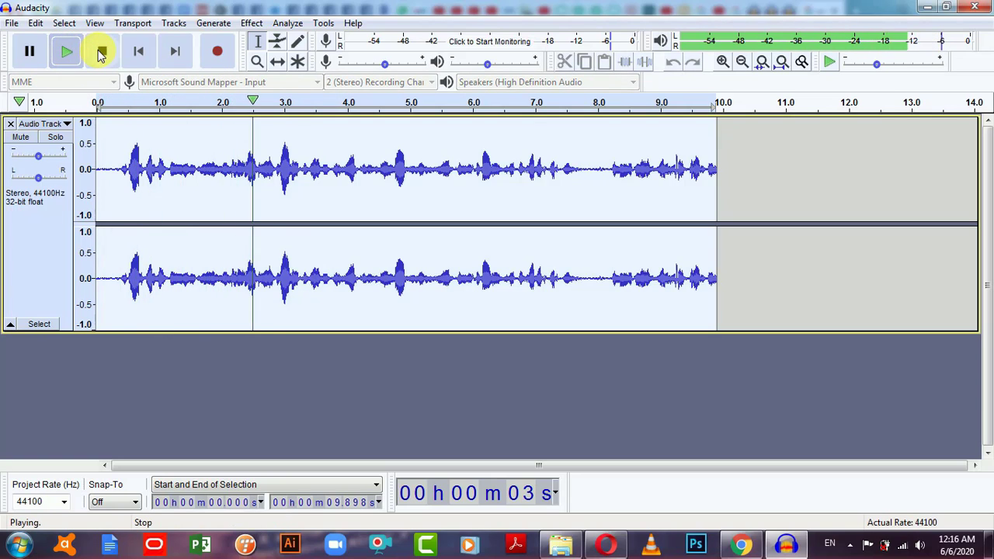
{"action": "left_click", "coordinate": [103, 52]}
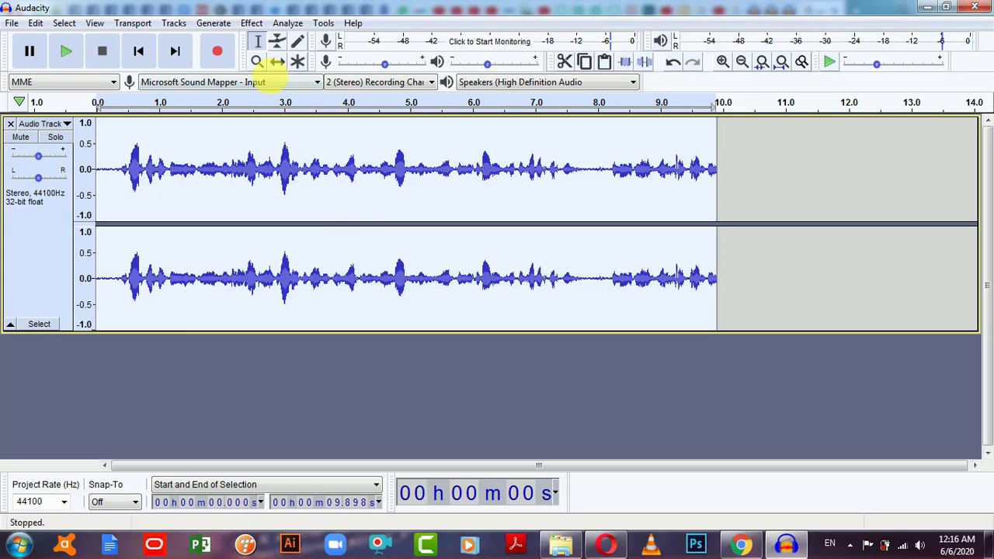
- Review the Noise Reduction settings and the list of available effects without applying anything
{"action": "left_click", "coordinate": [251, 23]}
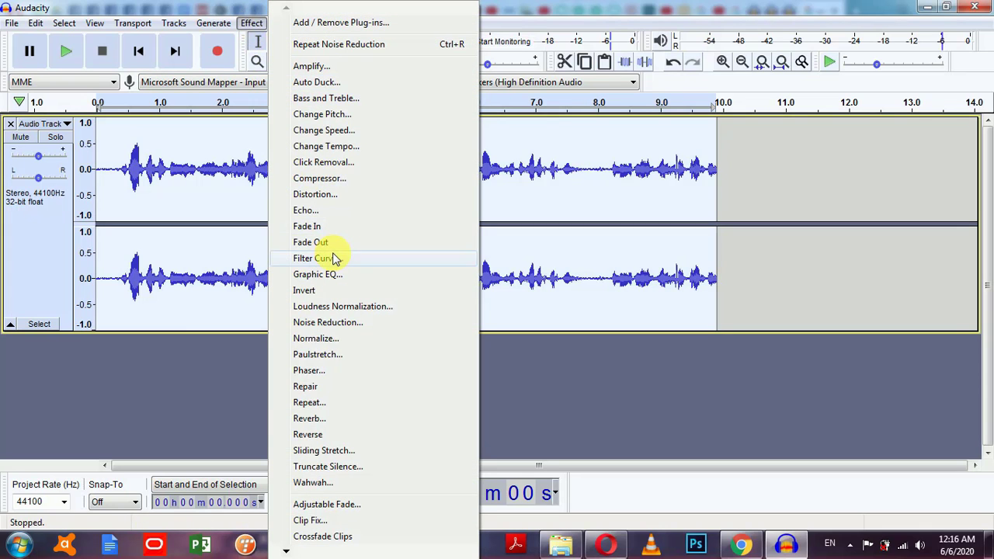
{"action": "left_click", "coordinate": [326, 329]}
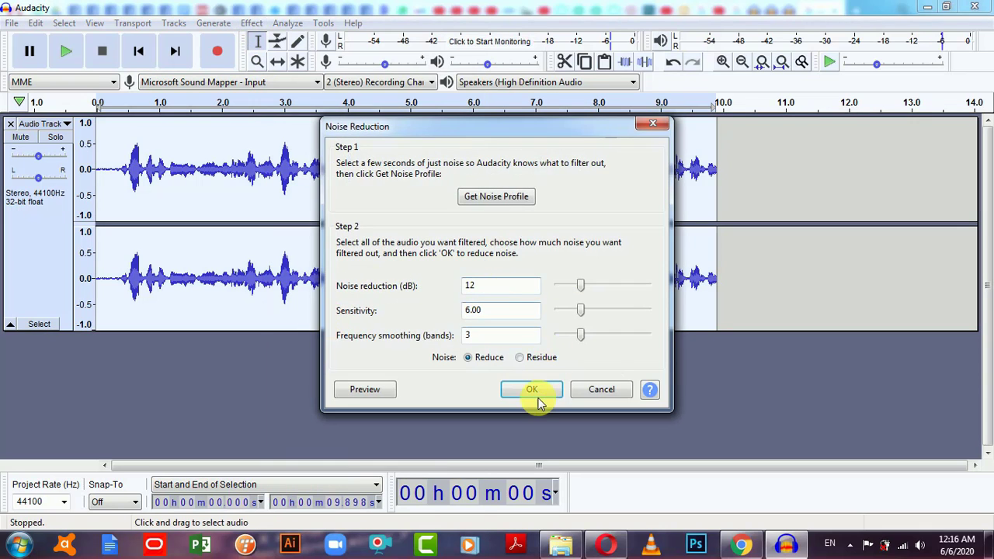
{"action": "left_click", "coordinate": [619, 393]}
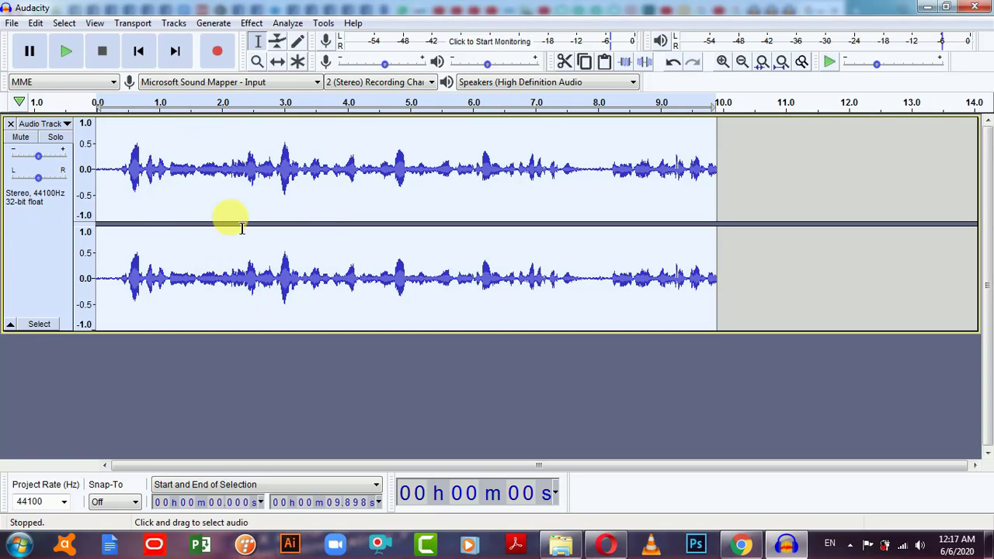
{"action": "left_click", "coordinate": [250, 23]}
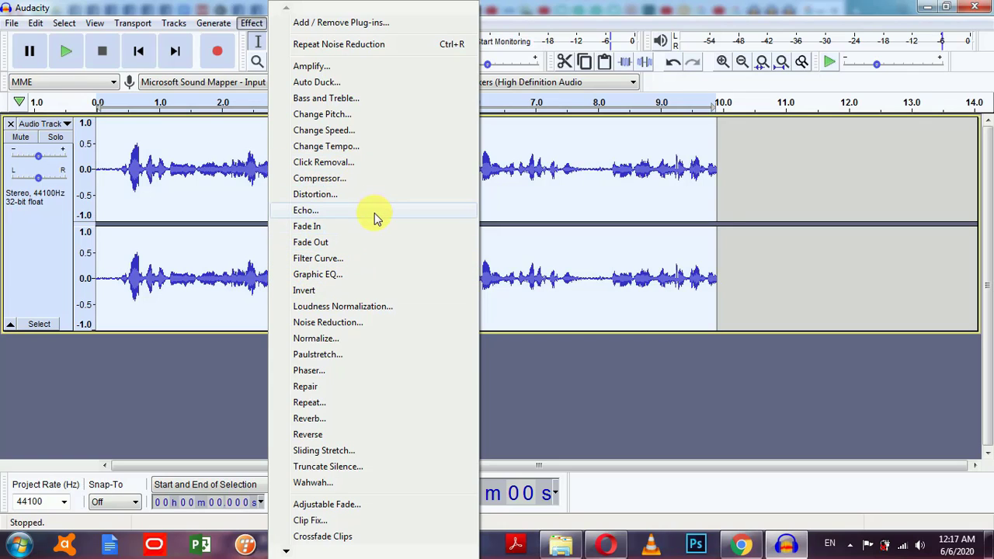
{"action": "left_click", "coordinate": [239, 231]}
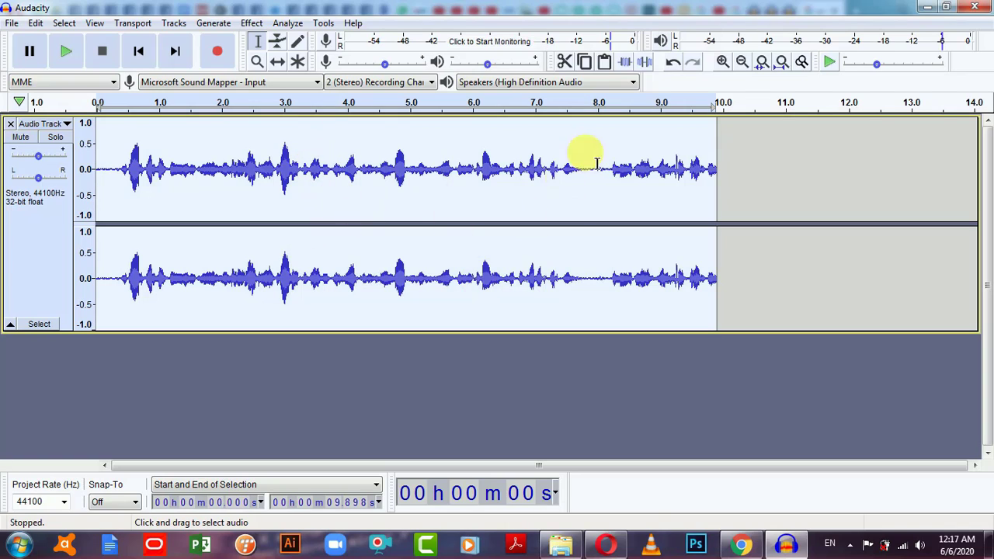
{"action": "left_click", "coordinate": [253, 24]}
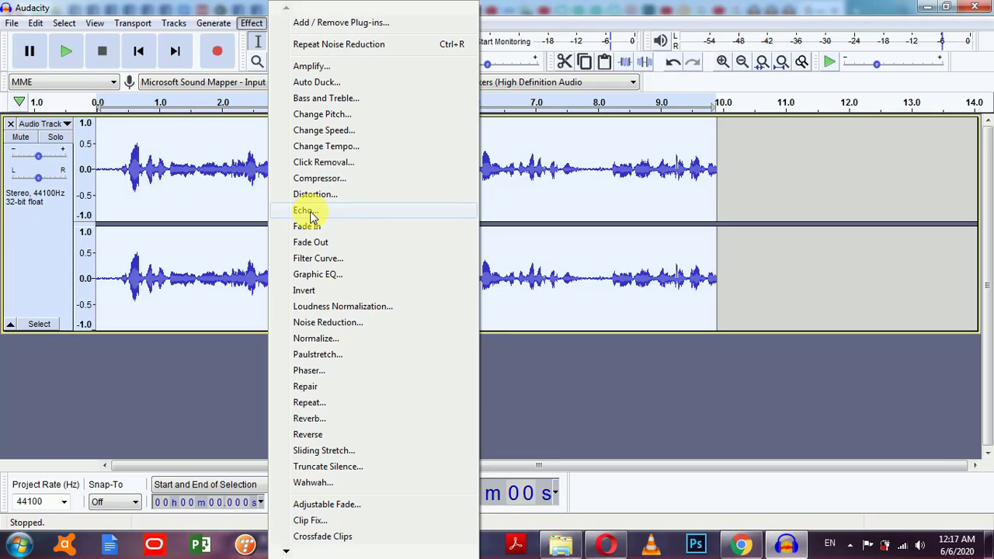
{"action": "left_click", "coordinate": [310, 213]}
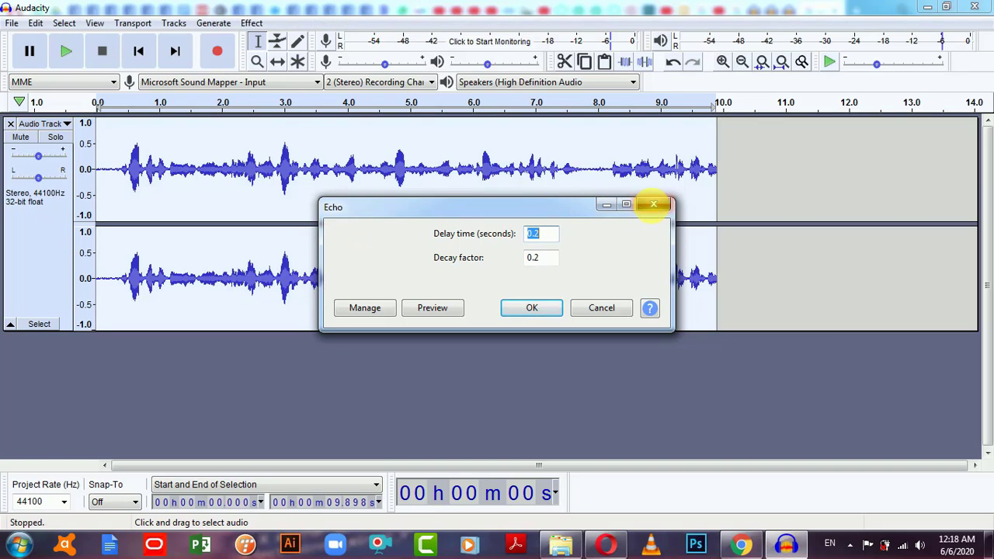
{"action": "left_click", "coordinate": [654, 204]}
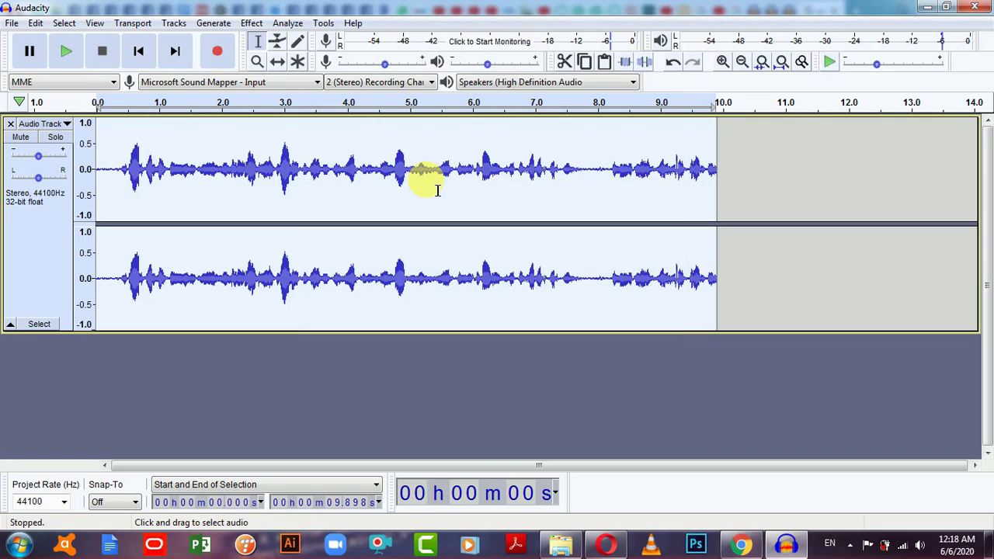
- Preview the Echo effect on the entire recording and set its delay time to 0.5 seconds
{"action": "left_click", "coordinate": [250, 23]}
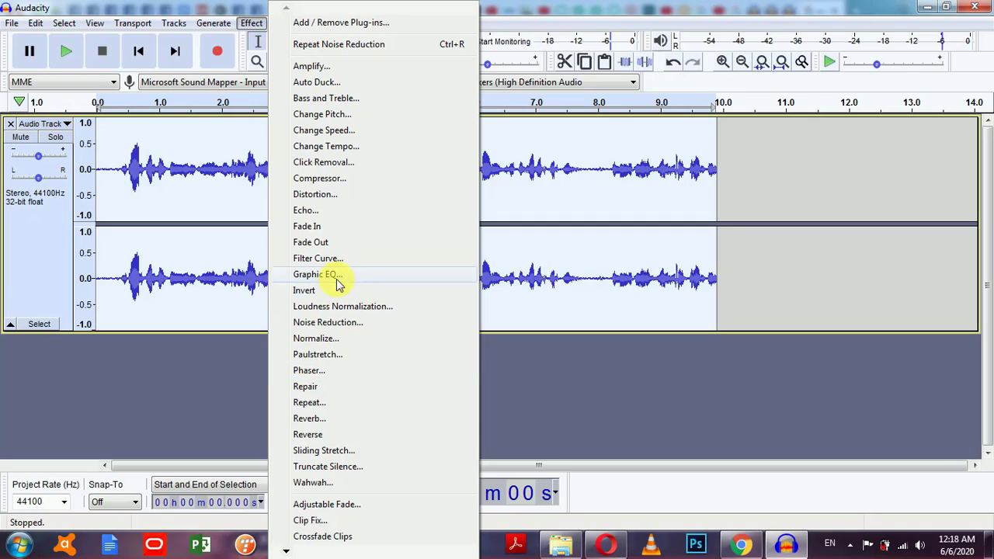
{"action": "left_click", "coordinate": [332, 211]}
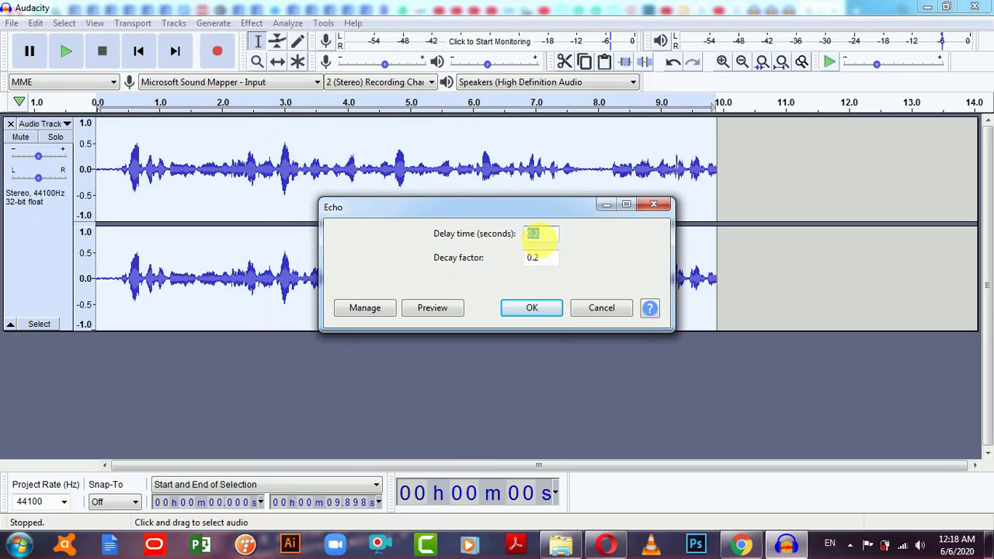
{"action": "left_click", "coordinate": [425, 310]}
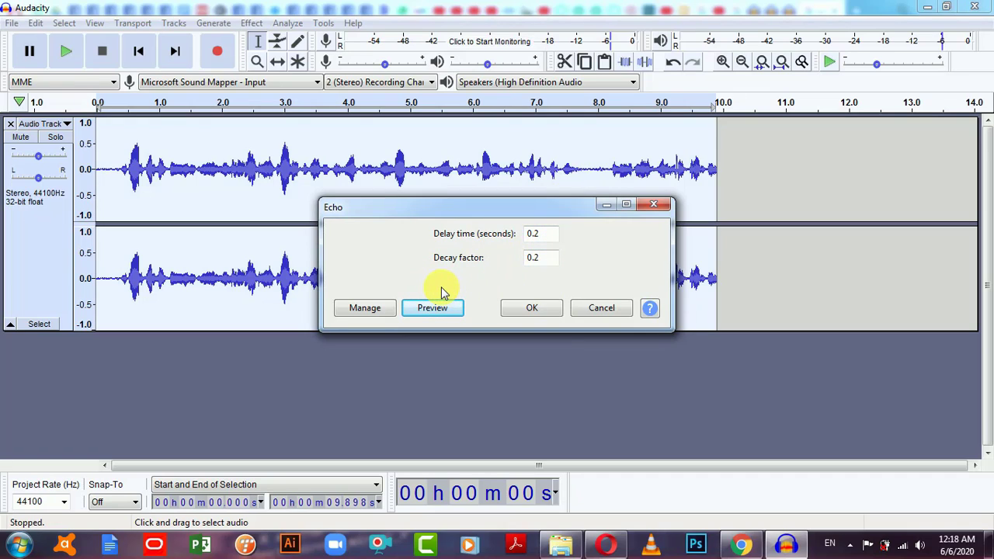
{"action": "double_click", "coordinate": [541, 233]}
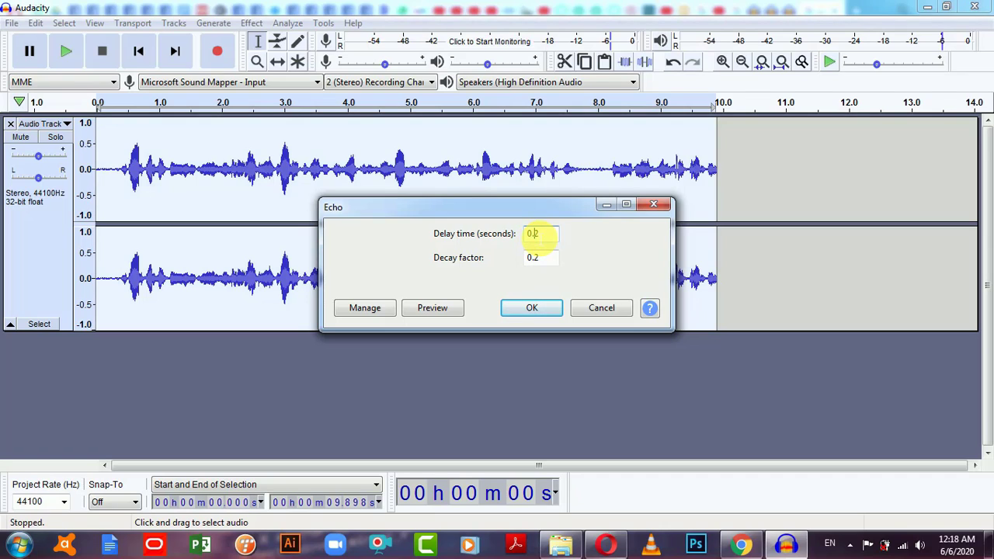
{"action": "type", "text": "0"}
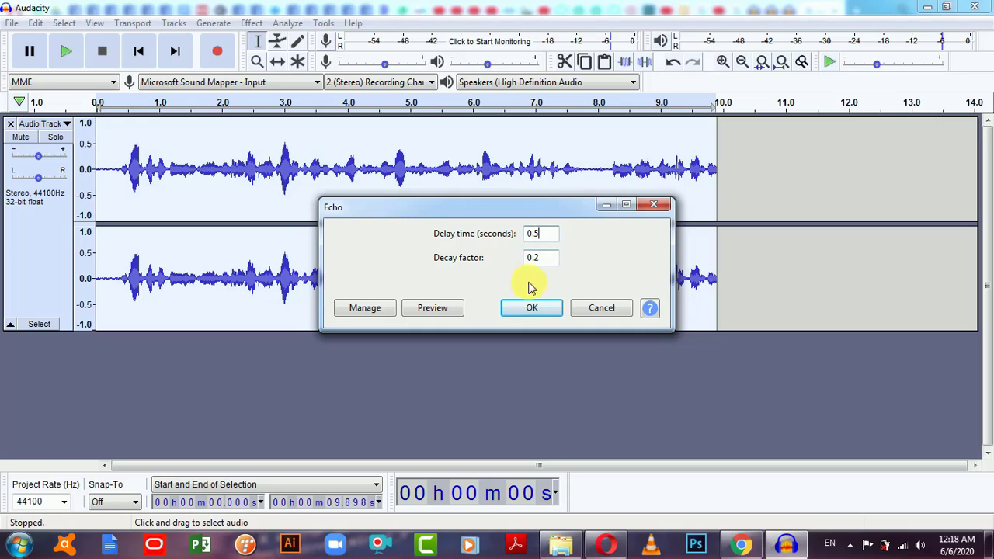
- Preview the Echo effect with its 0.5-second delay, apply it to the entire recording, and play back part of the result
{"action": "left_click", "coordinate": [423, 311]}
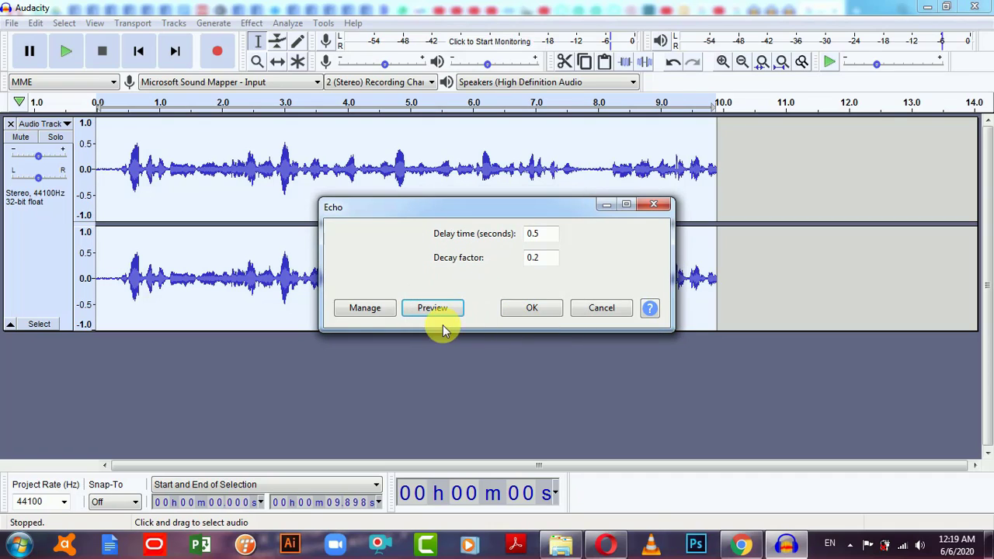
{"action": "left_click", "coordinate": [533, 309]}
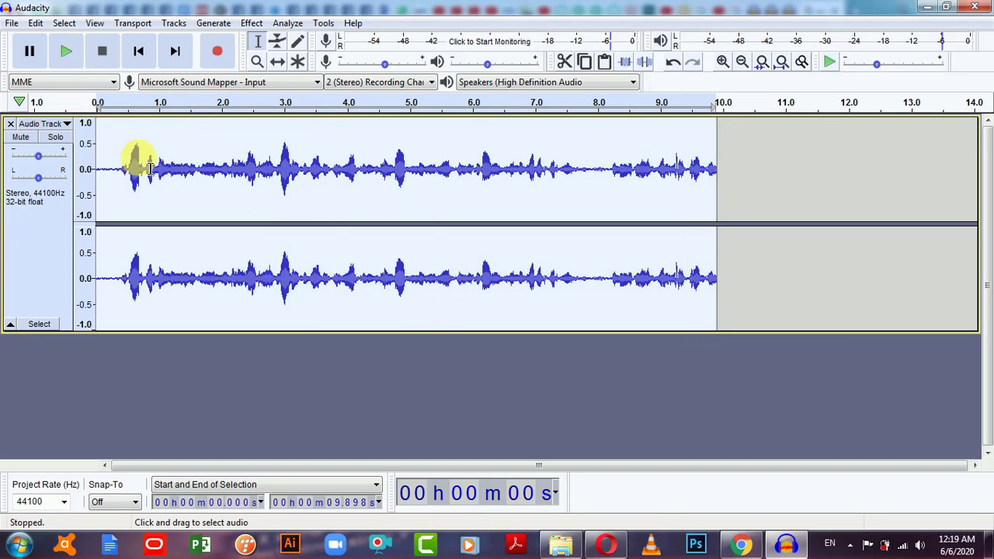
{"action": "left_click", "coordinate": [66, 52]}
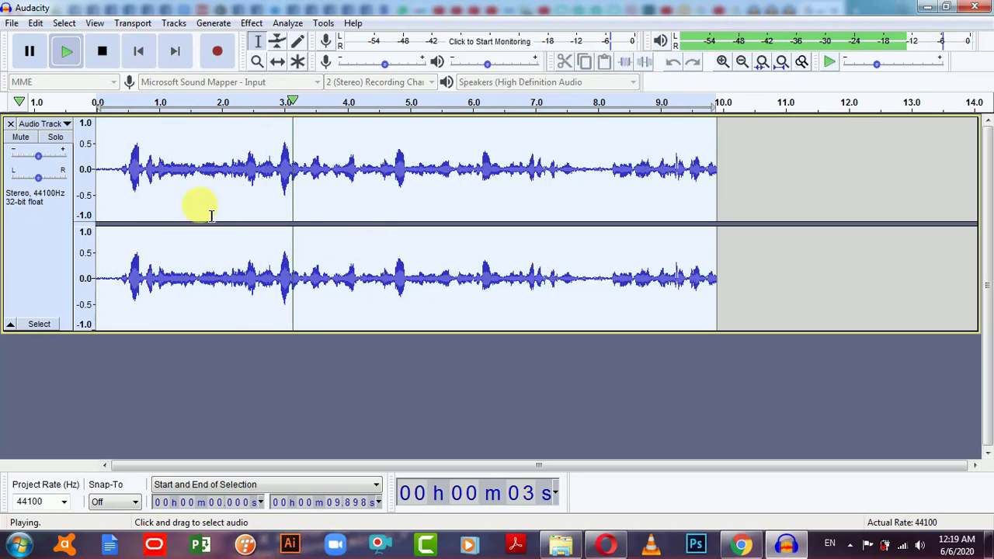
{"action": "left_click", "coordinate": [104, 51]}
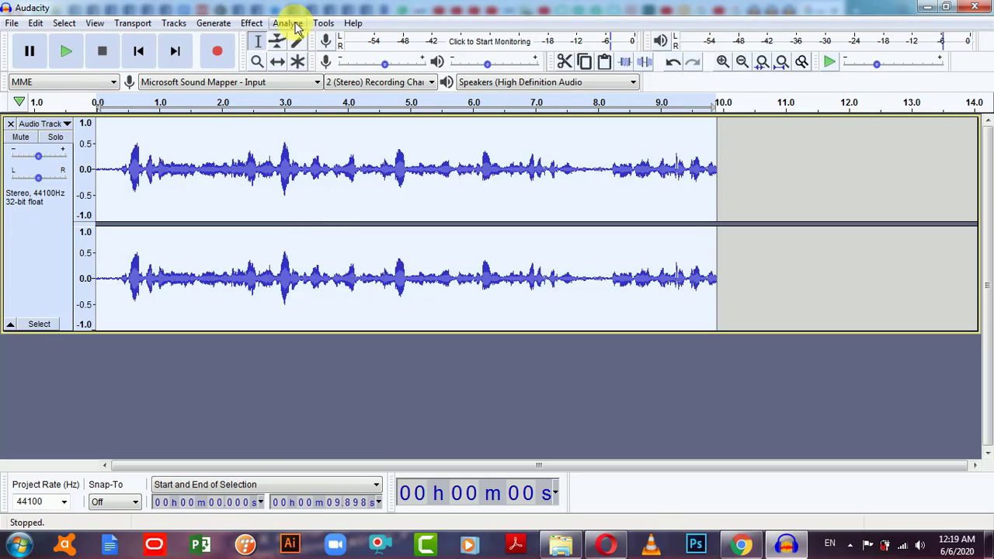
- Open the Filter Curve EQ effect for the entire recording and preview its existing curve
{"action": "left_click", "coordinate": [253, 23]}
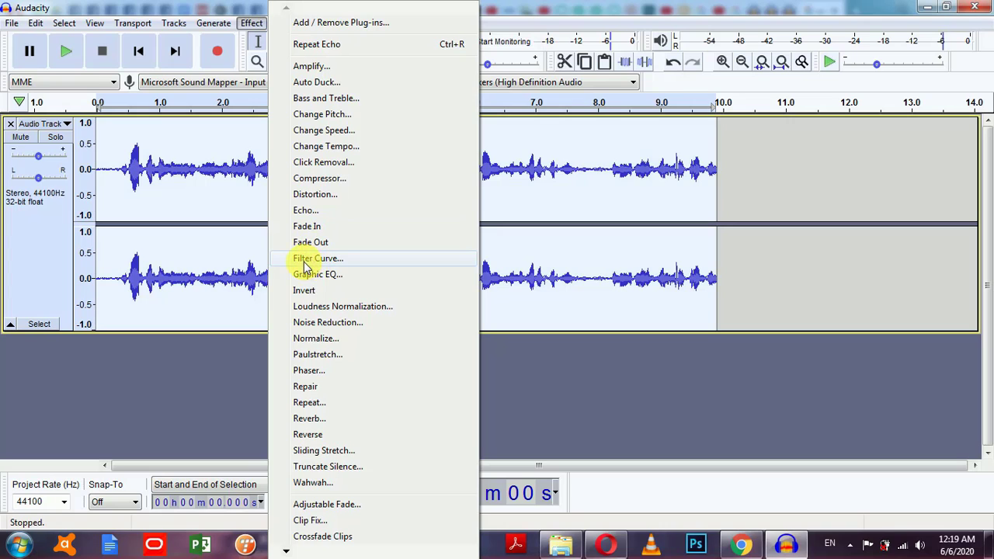
{"action": "left_click", "coordinate": [333, 260]}
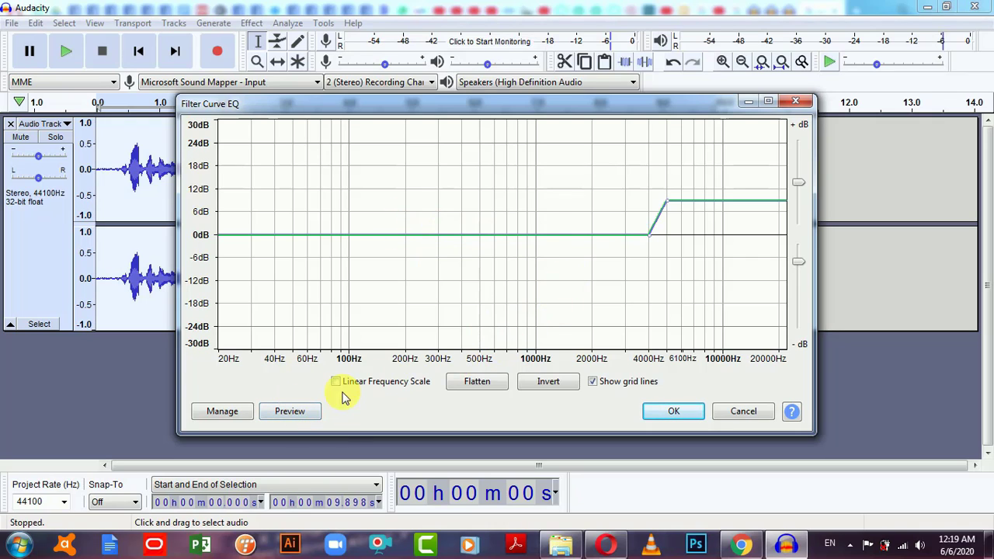
{"action": "left_click", "coordinate": [286, 416]}
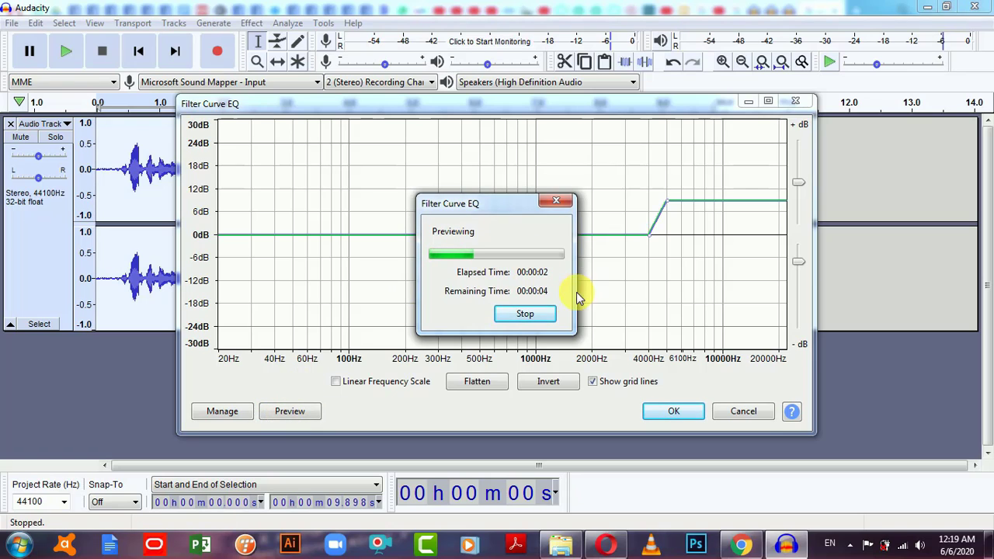
{"action": "left_click", "coordinate": [531, 314]}
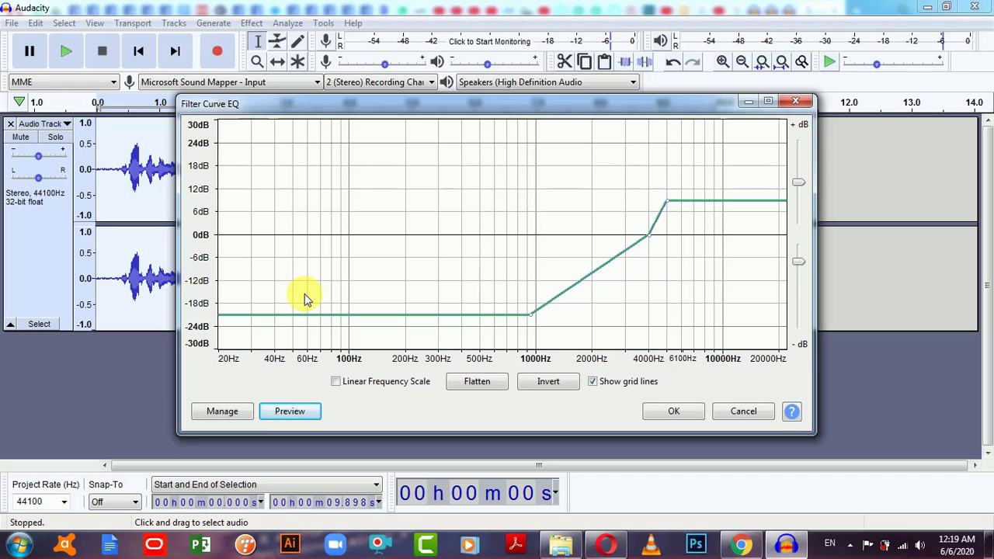
- Load the Bass Boost factory preset in Filter Curve EQ and preview part of the recording with it
{"action": "left_click", "coordinate": [220, 412]}
{"action": "mouse_move", "coordinate": [248, 334]}
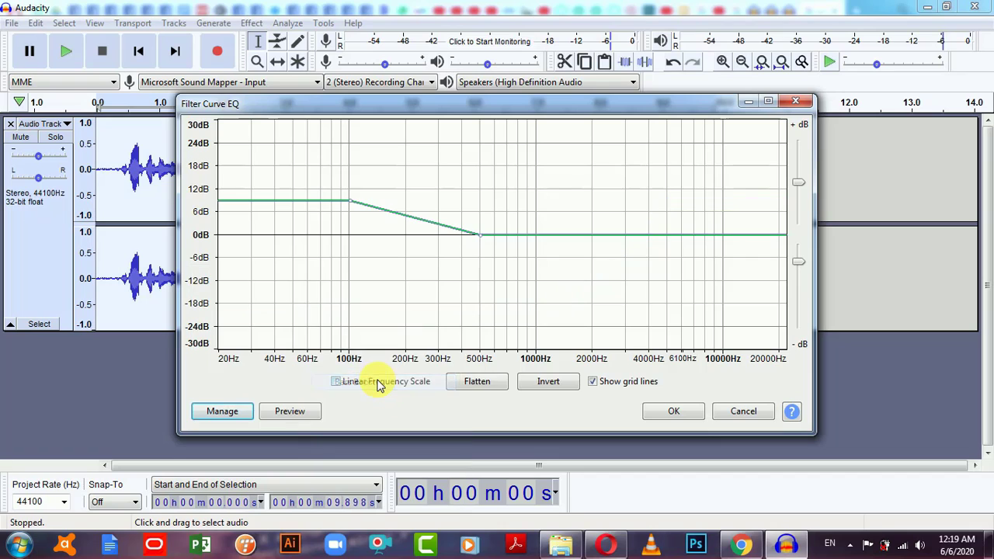
{"action": "left_click", "coordinate": [380, 384]}
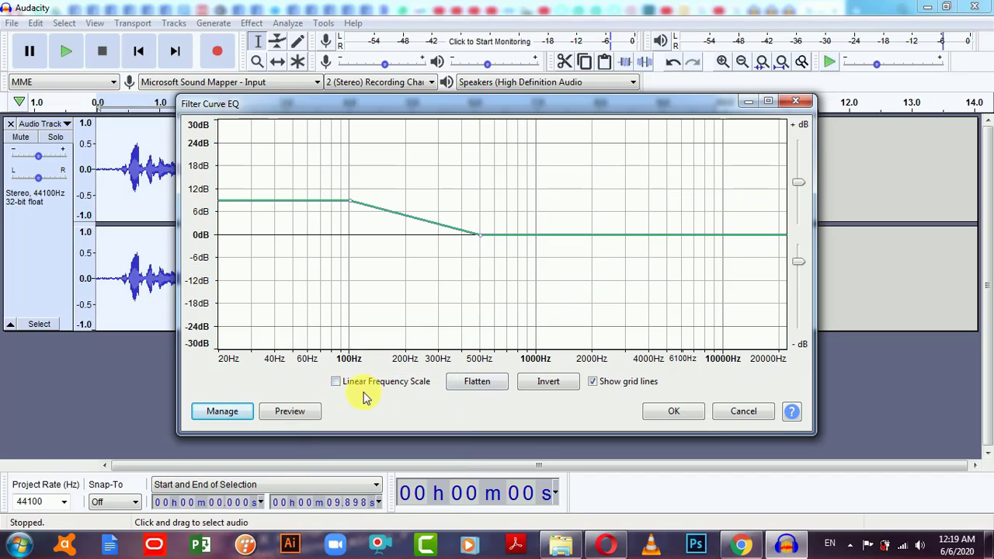
{"action": "left_click", "coordinate": [289, 412]}
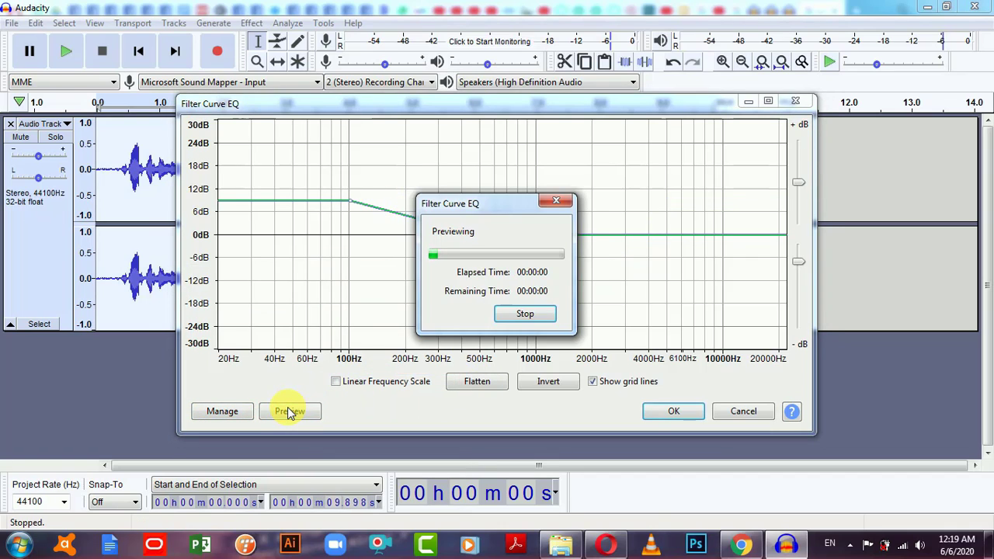
{"action": "left_click", "coordinate": [525, 315]}
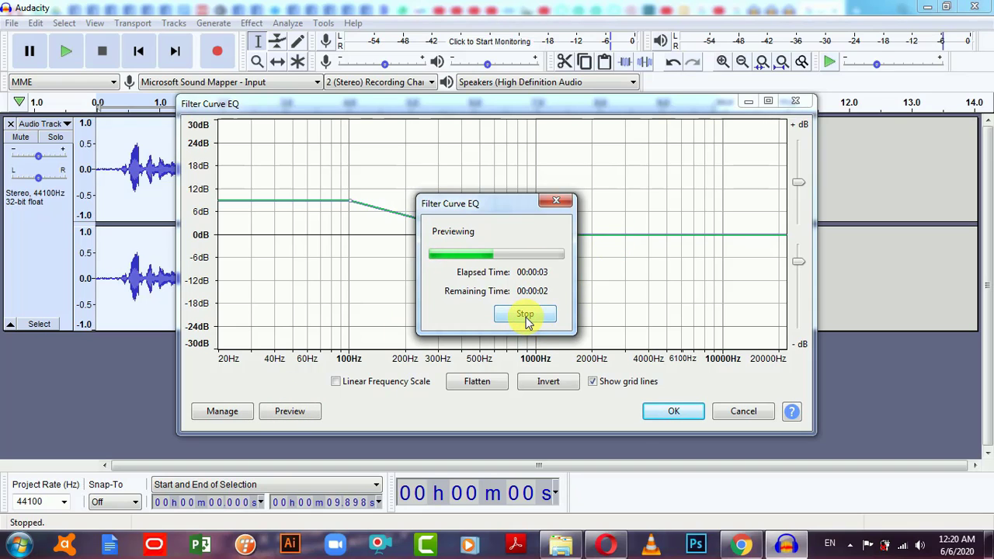
- Load the Treble Boost factory preset in Filter Curve EQ, preview it, and apply it to the entire recording
{"action": "left_click", "coordinate": [228, 411]}
{"action": "mouse_move", "coordinate": [263, 334]}
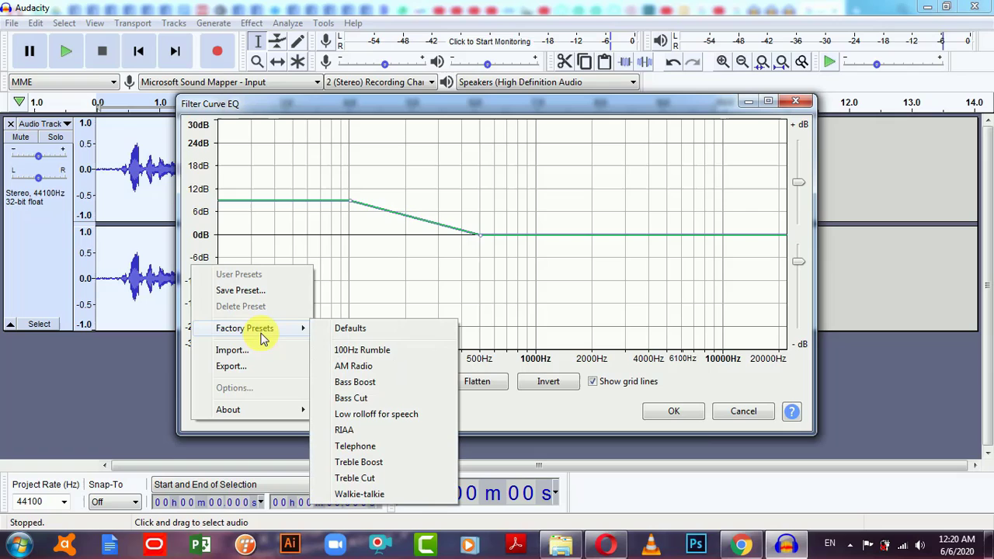
{"action": "left_click", "coordinate": [365, 463]}
{"action": "left_click", "coordinate": [280, 413]}
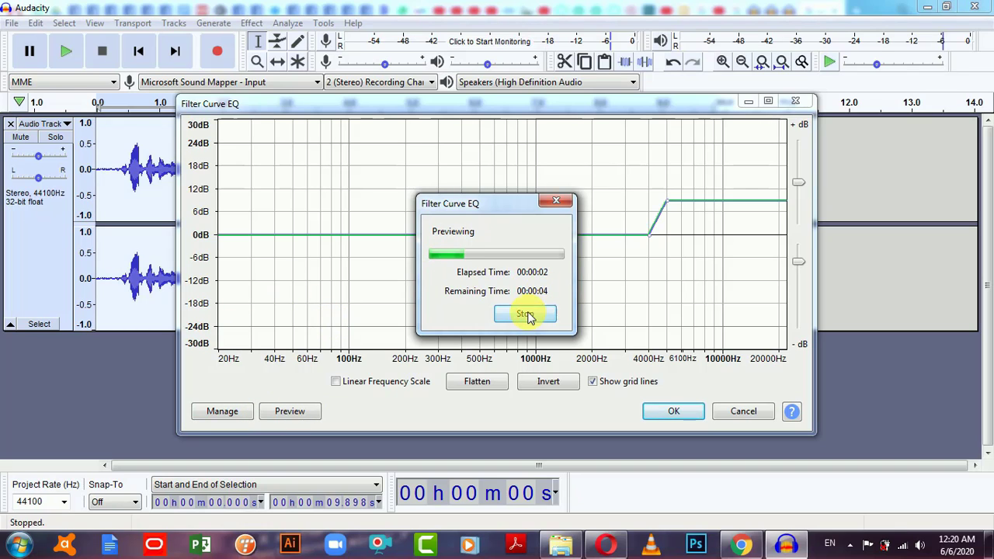
{"action": "left_click", "coordinate": [526, 316]}
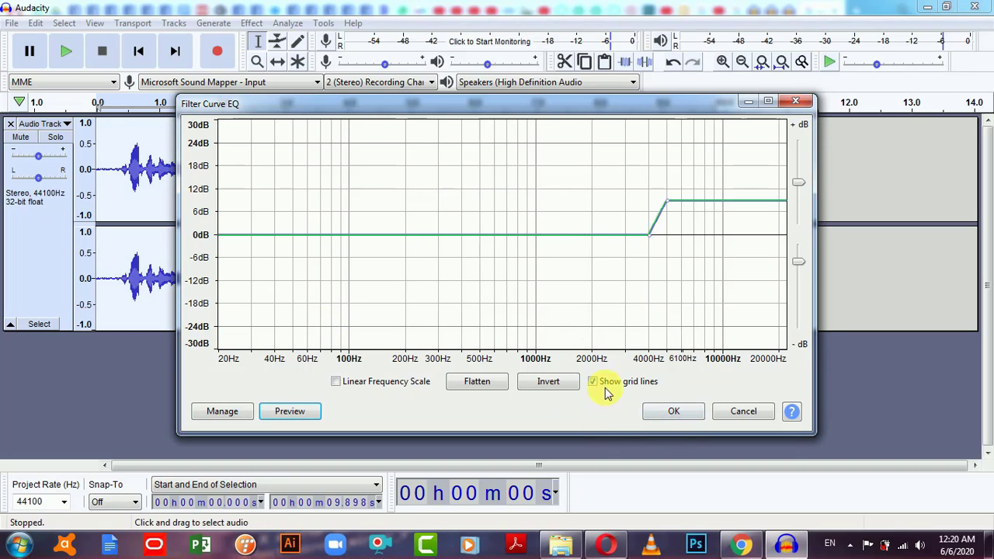
{"action": "left_click", "coordinate": [674, 415]}
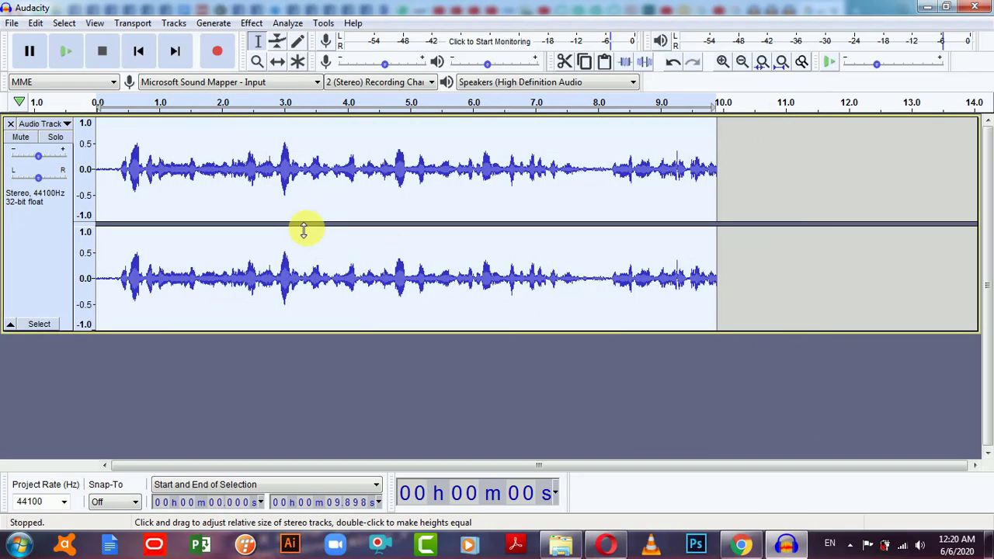
- Open the Graphic EQ effect for the entire recording and preview its existing slider settings
{"action": "left_click", "coordinate": [255, 25]}
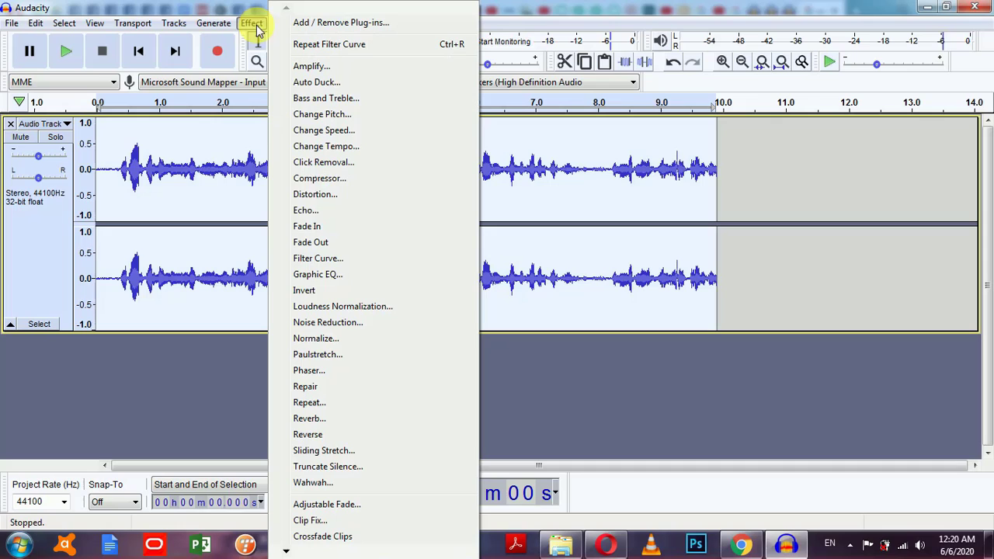
{"action": "left_click", "coordinate": [318, 276]}
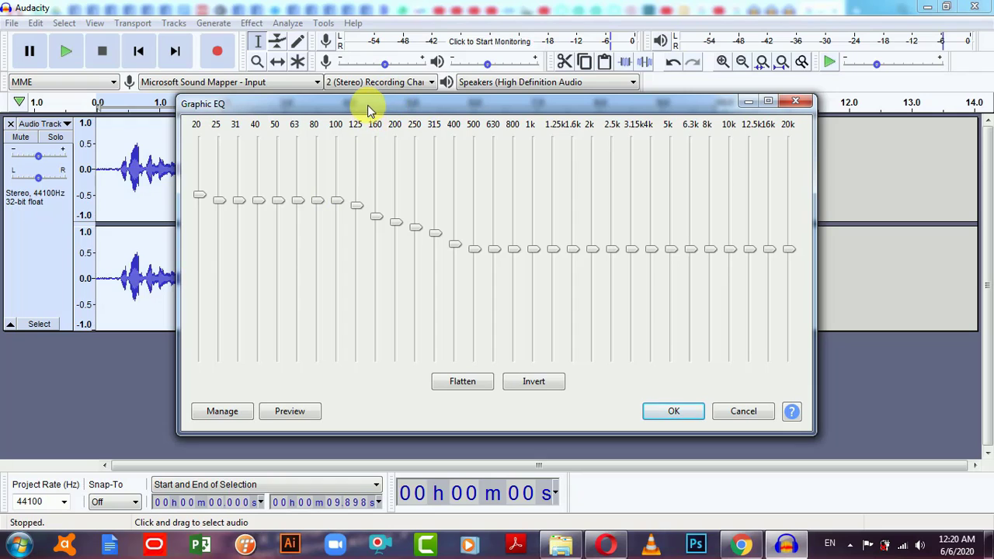
{"action": "left_click_drag", "start_coordinate": [368, 109], "coordinate": [489, 105]}
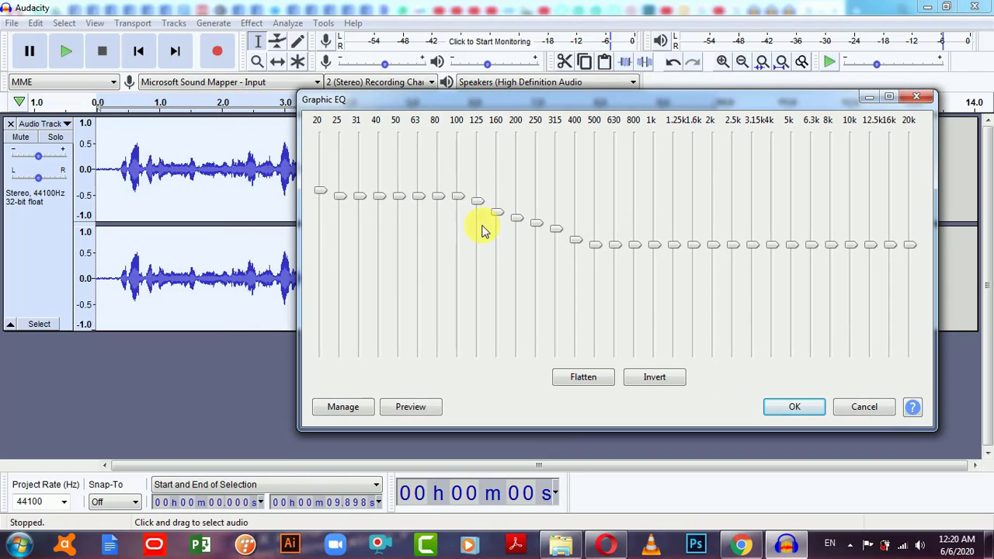
{"action": "left_click", "coordinate": [409, 406]}
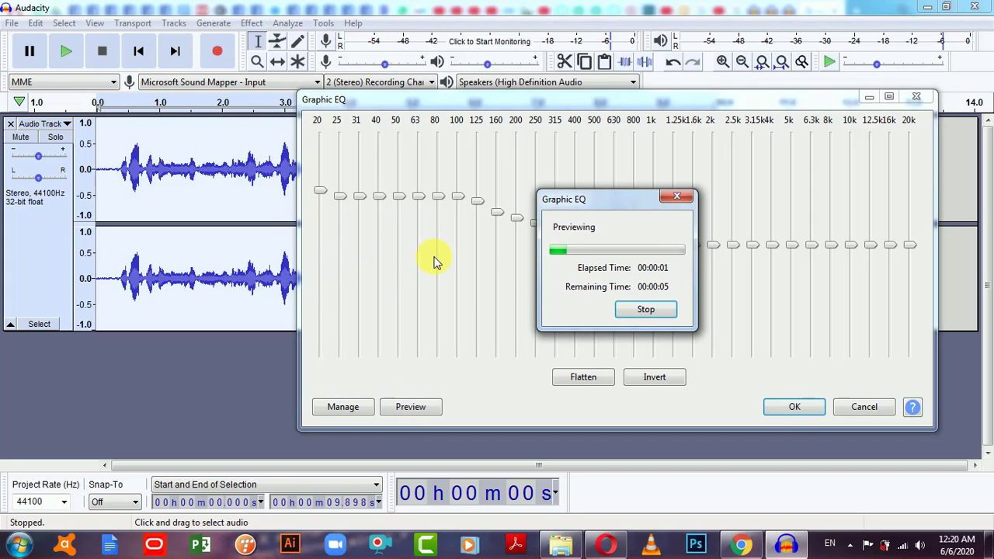
{"action": "left_click", "coordinate": [656, 310]}
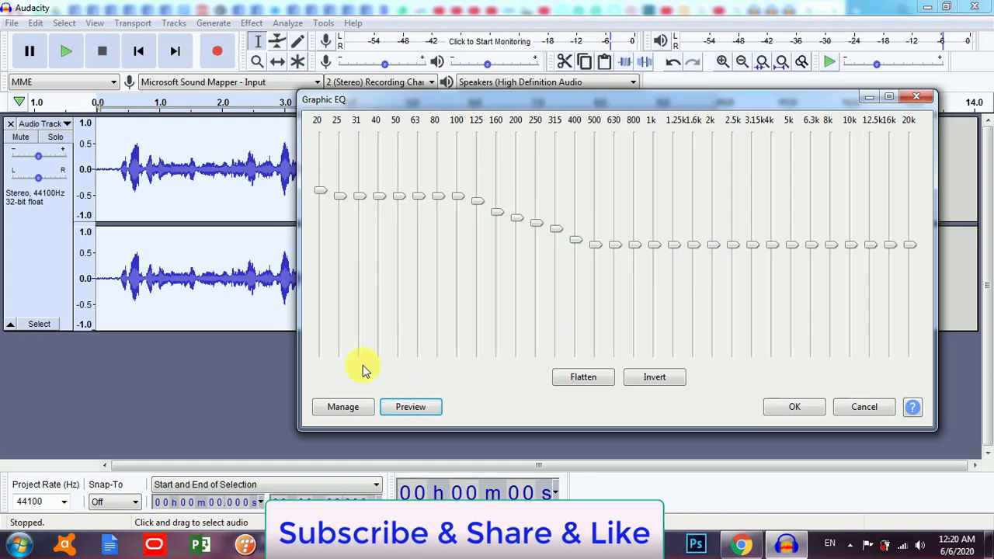
- Load the Treble Boost factory preset in Graphic EQ
{"action": "left_click", "coordinate": [347, 407]}
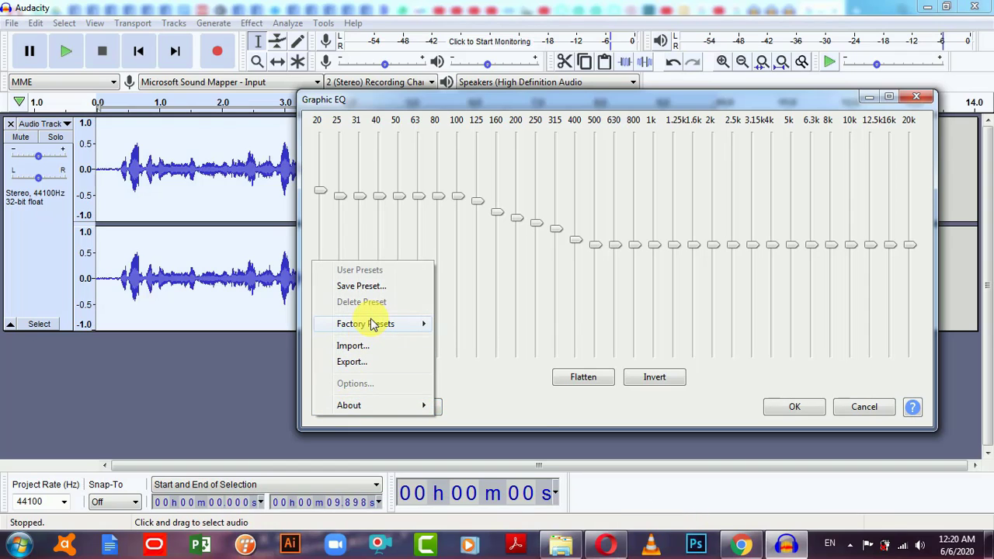
{"action": "mouse_move", "coordinate": [377, 323]}
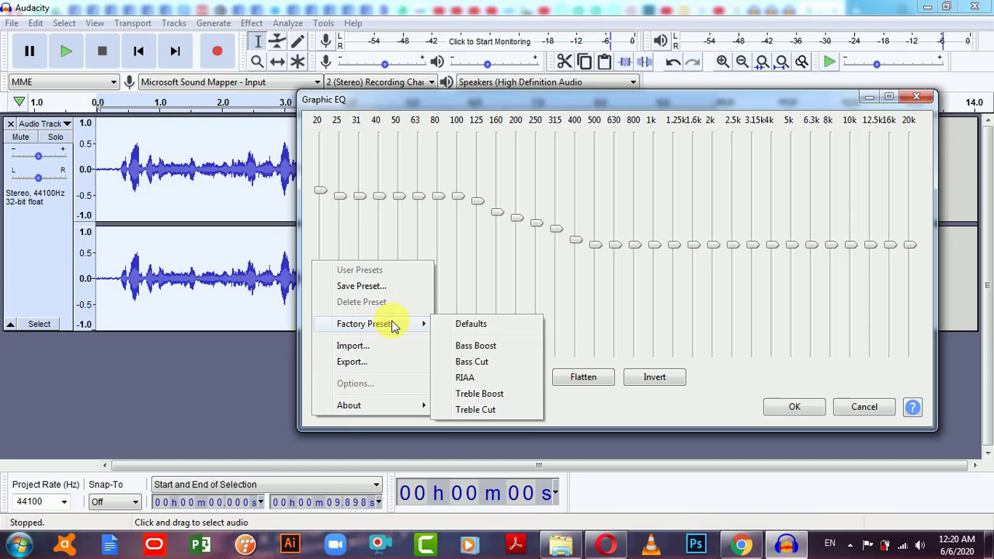
{"action": "left_click", "coordinate": [479, 394]}
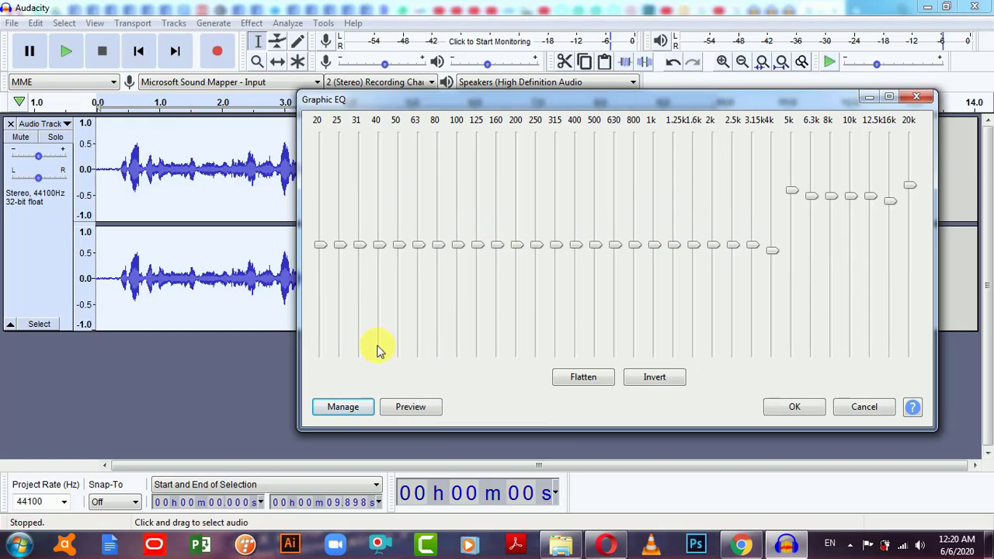
- Apply Graphic EQ with the Bass Boost factory preset to the entire recording, and listen to part of the result
{"action": "left_click", "coordinate": [345, 416]}
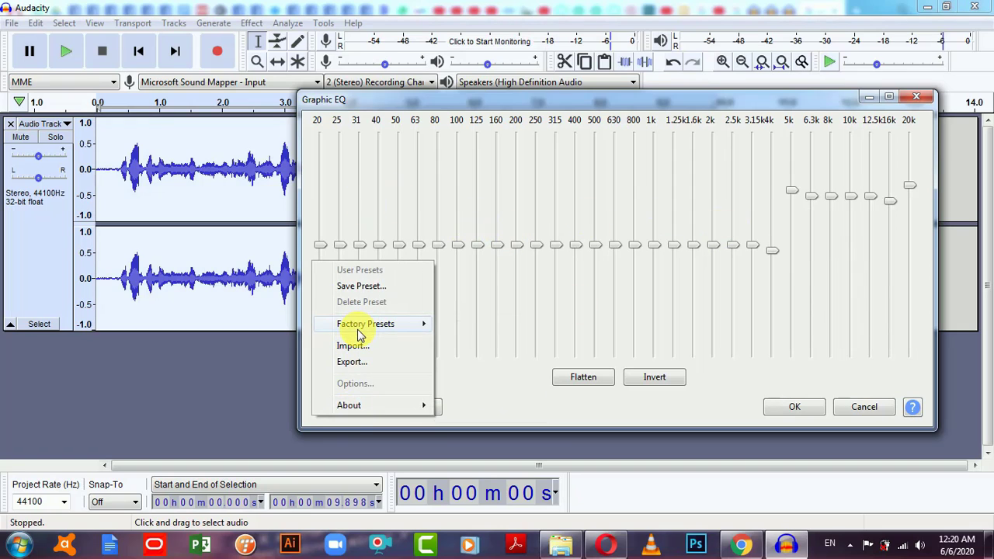
{"action": "mouse_move", "coordinate": [357, 326]}
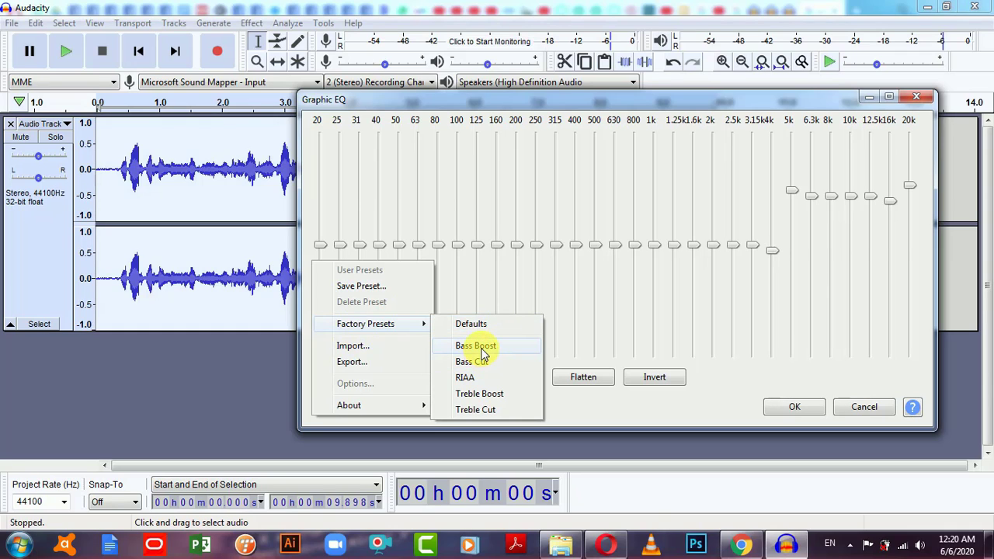
{"action": "left_click", "coordinate": [484, 348]}
{"action": "left_click", "coordinate": [790, 402]}
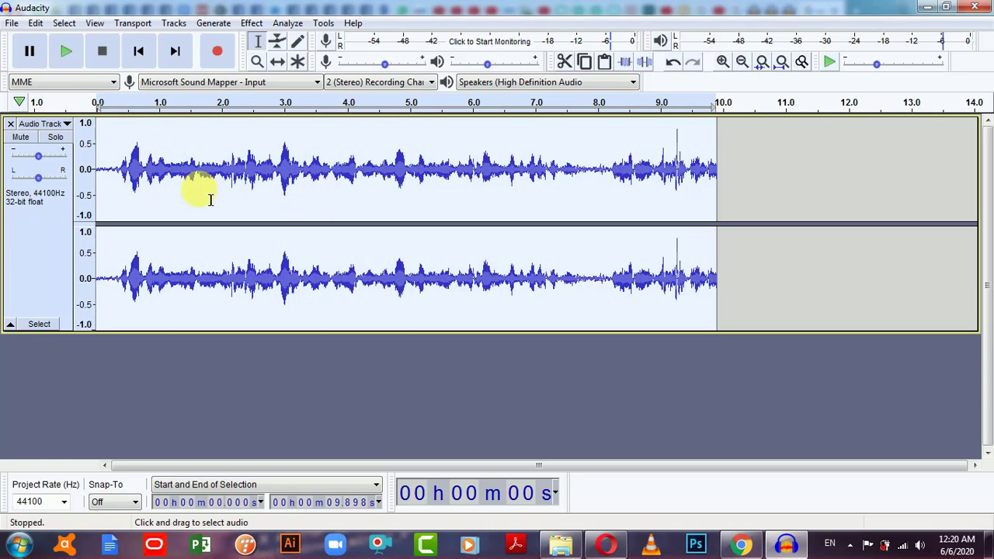
{"action": "left_click", "coordinate": [67, 52]}
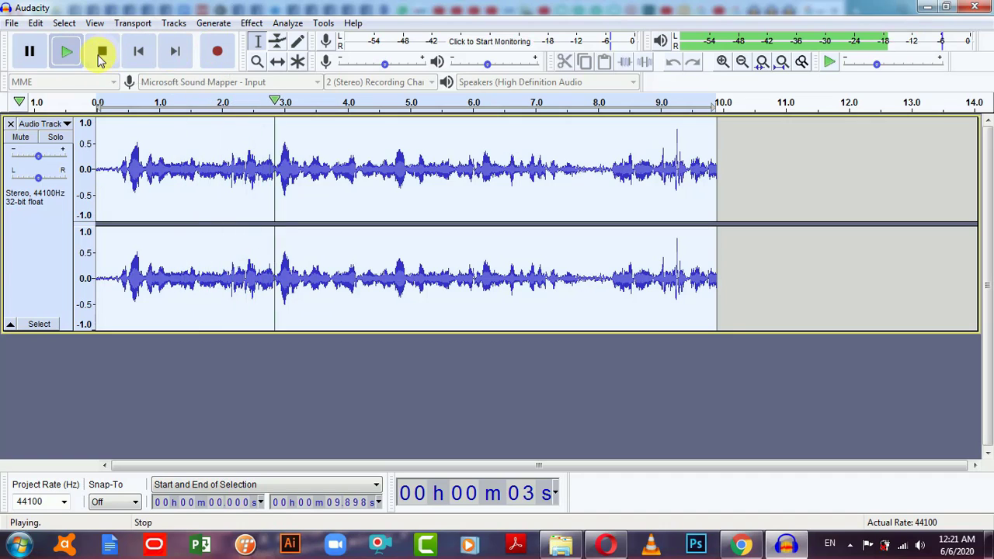
{"action": "left_click", "coordinate": [102, 51]}
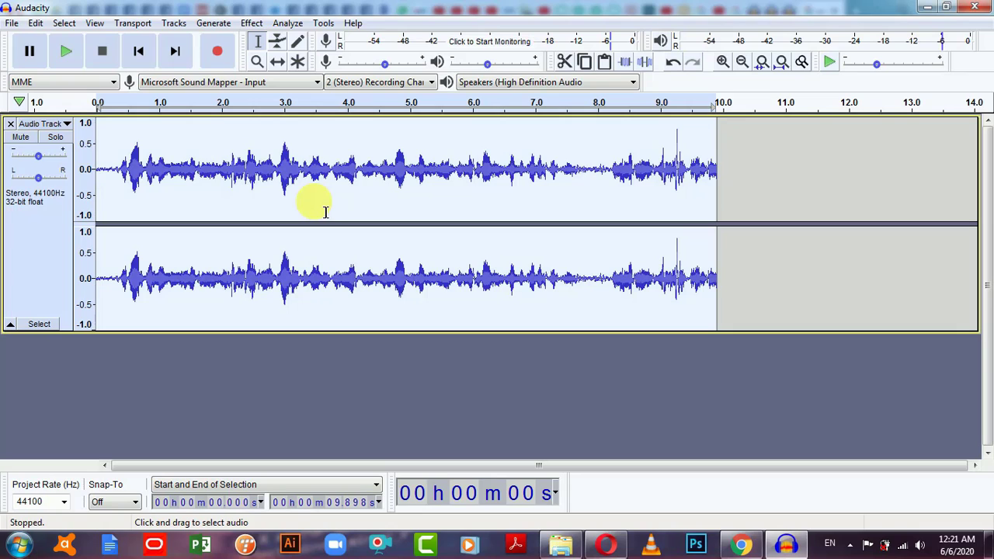
{"action": "left_click", "coordinate": [254, 24]}
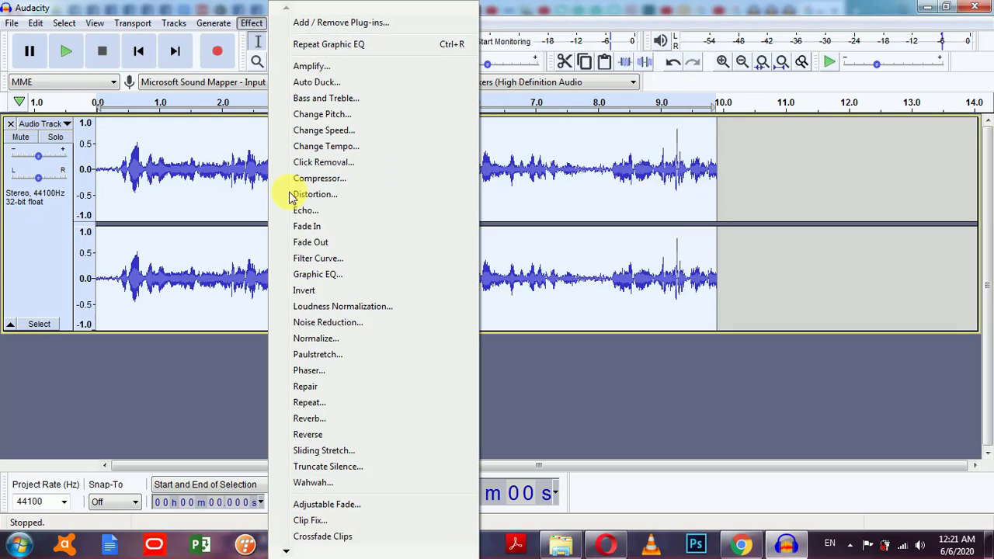
{"action": "left_click", "coordinate": [223, 244]}
{"action": "left_click", "coordinate": [231, 161]}
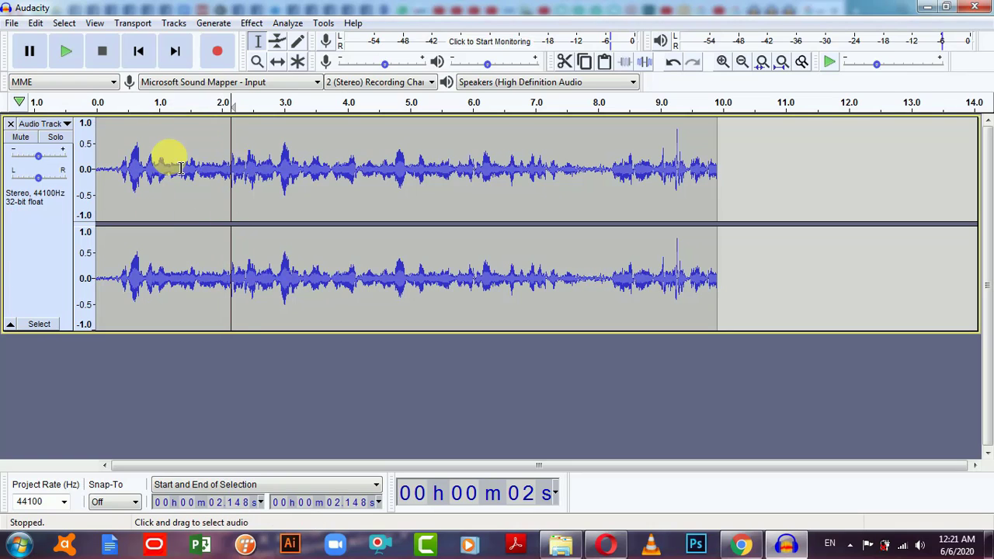
{"action": "left_click", "coordinate": [248, 168]}
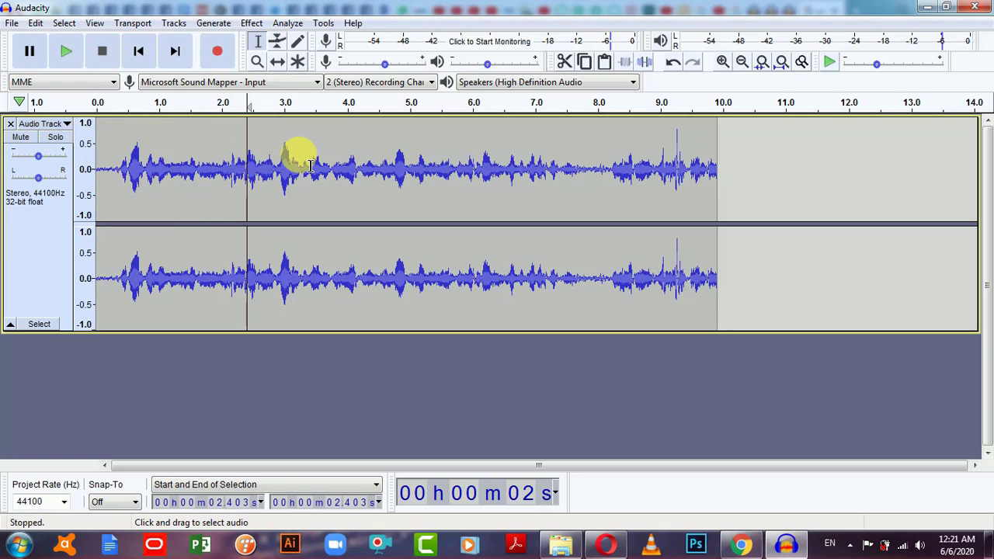
{"action": "left_click_drag", "start_coordinate": [298, 155], "coordinate": [482, 177]}
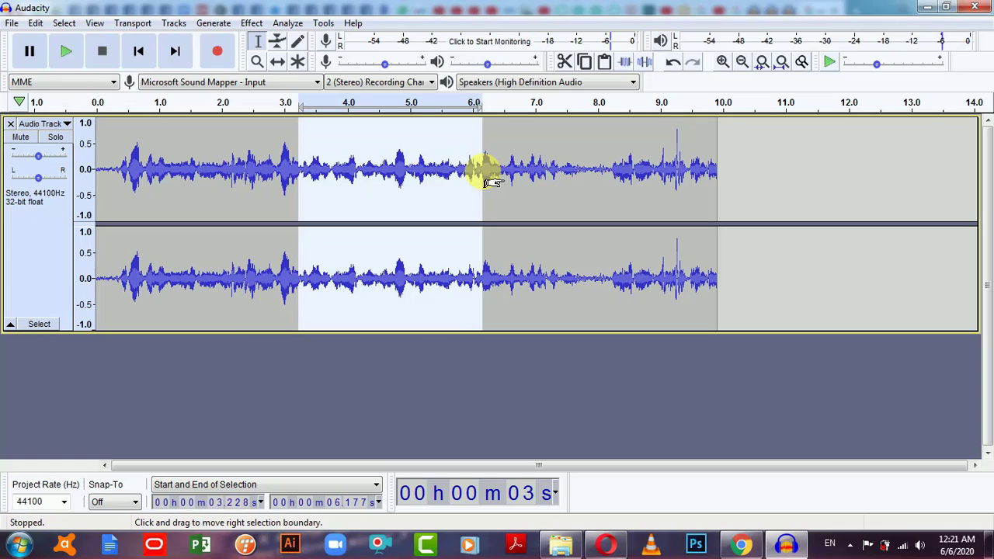
{"action": "left_click", "coordinate": [421, 173]}
{"action": "left_click_drag", "start_coordinate": [385, 168], "coordinate": [598, 172]}
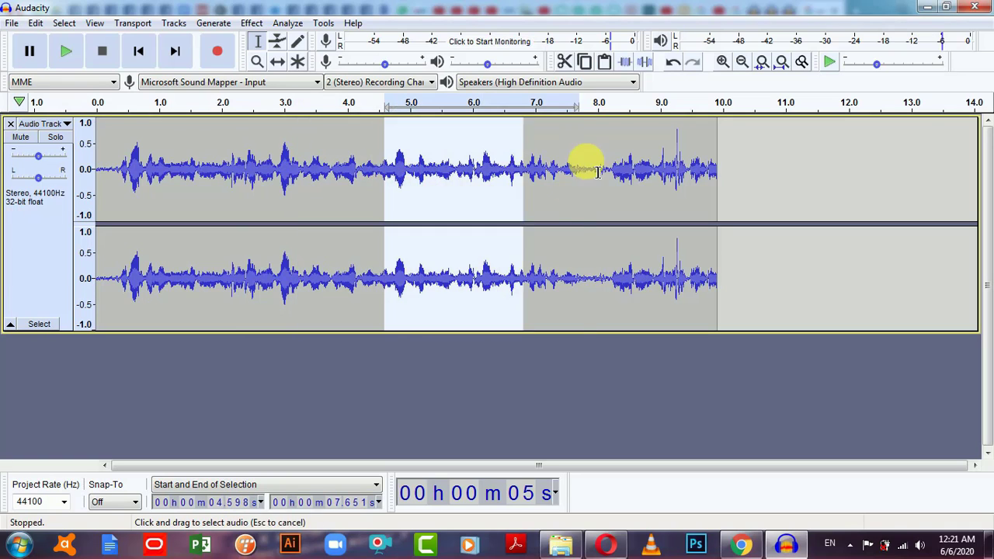
{"action": "left_click", "coordinate": [456, 170]}
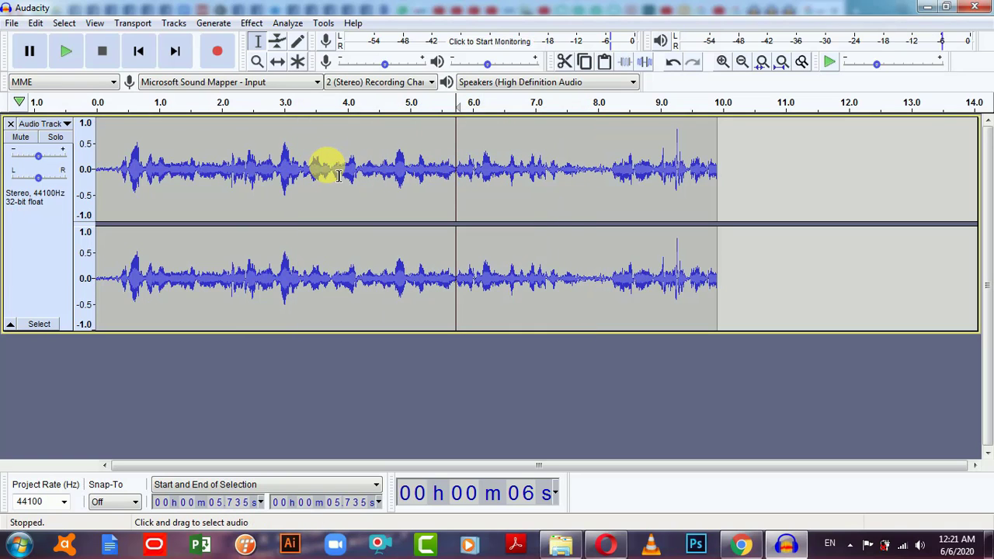
- Select the entire recording and delete its audio from the track
{"action": "key", "text": "ctrl+a"}
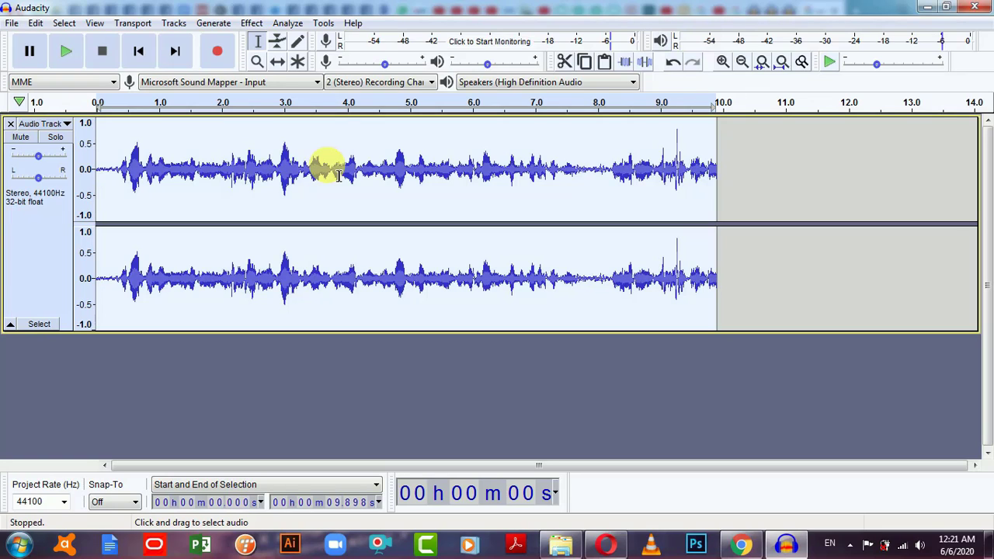
{"action": "key", "text": "Delete"}
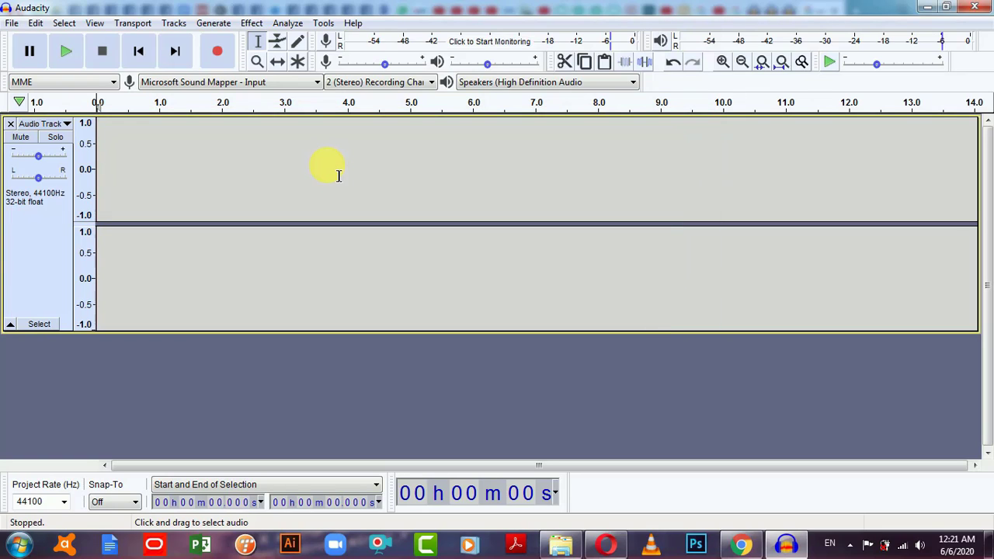